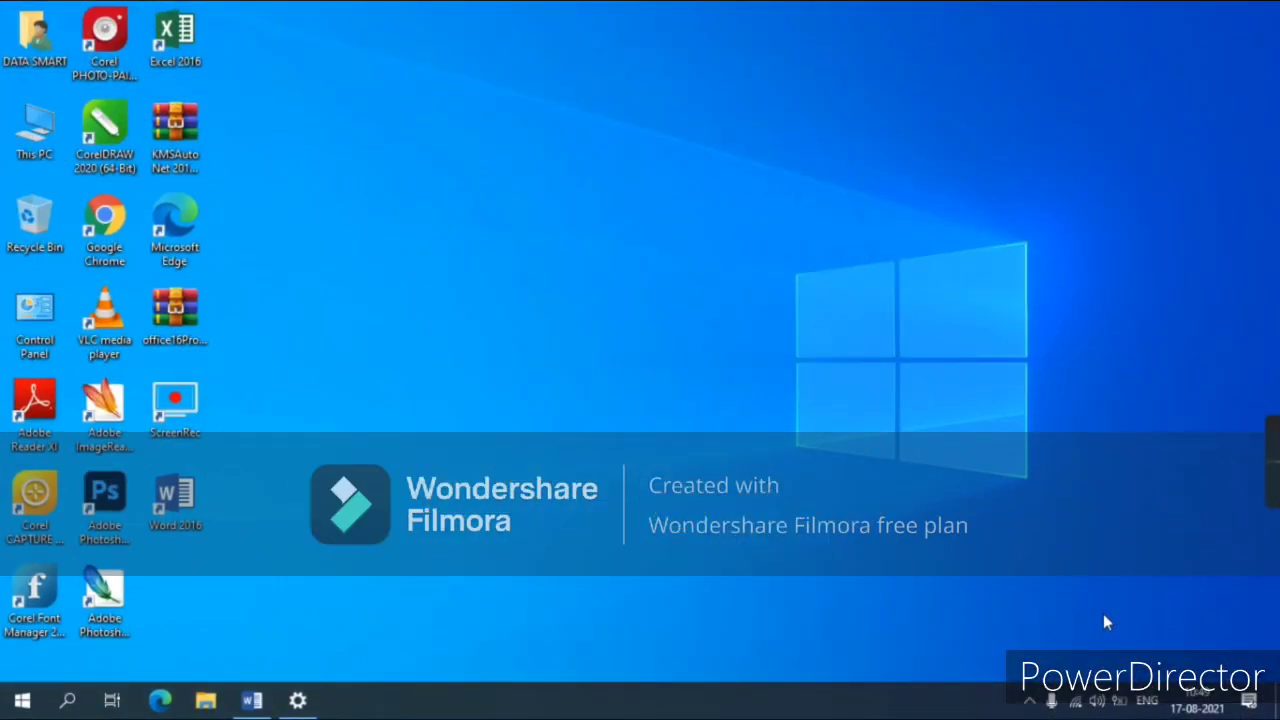
Bring up the Windows Run box with Windows+R and enter winword.
{"action": "key", "text": "super"}
{"action": "key", "text": "super"}
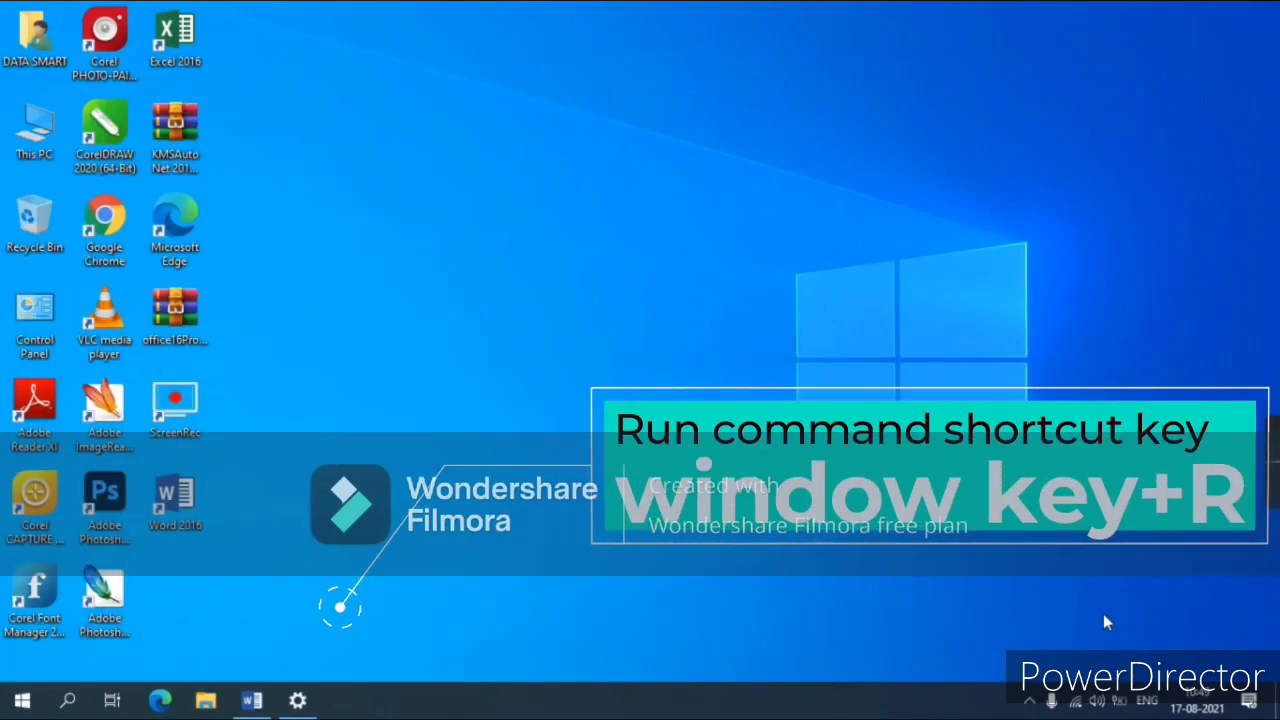
{"action": "key", "text": "super"}
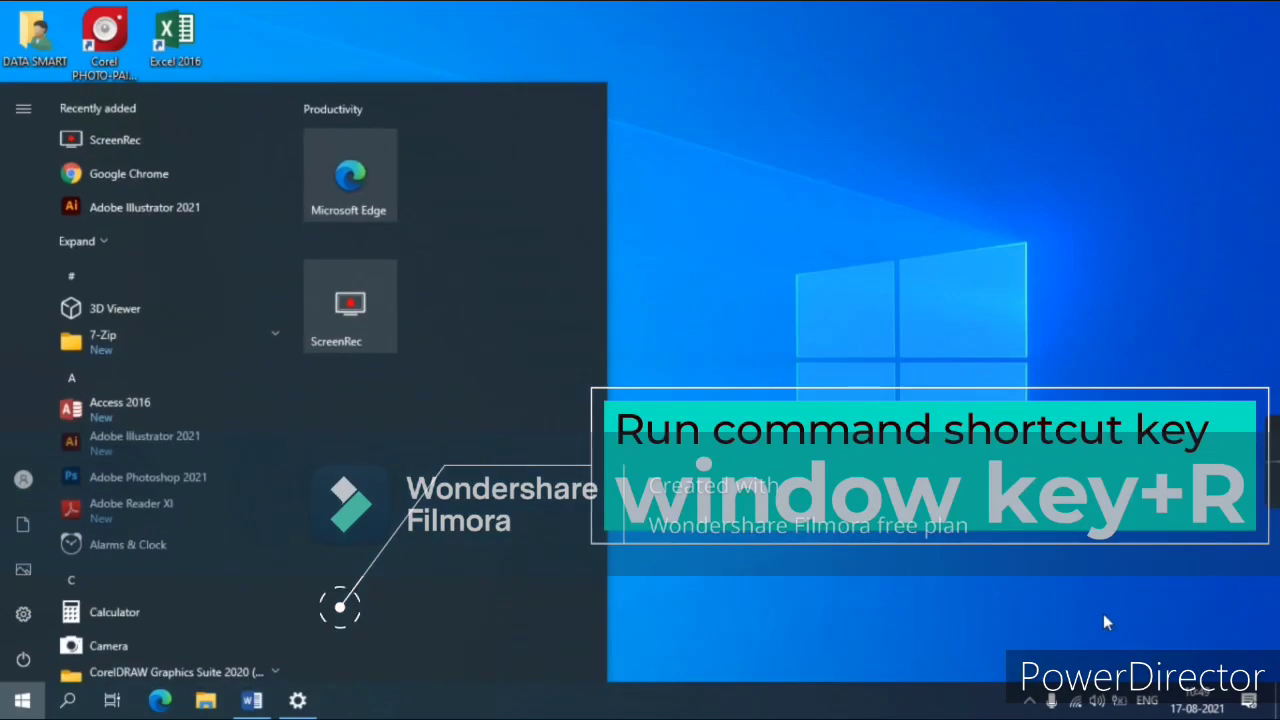
{"action": "key", "text": "super+r"}
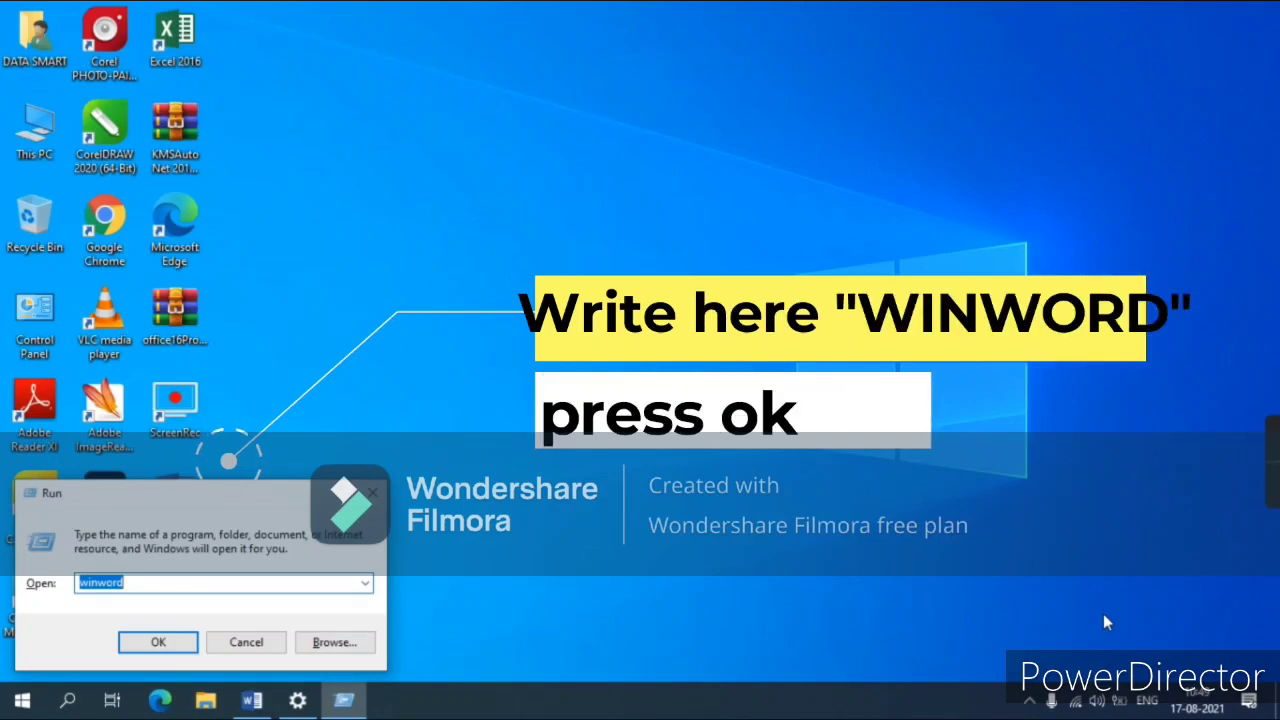
{"action": "type", "text": "winw"}
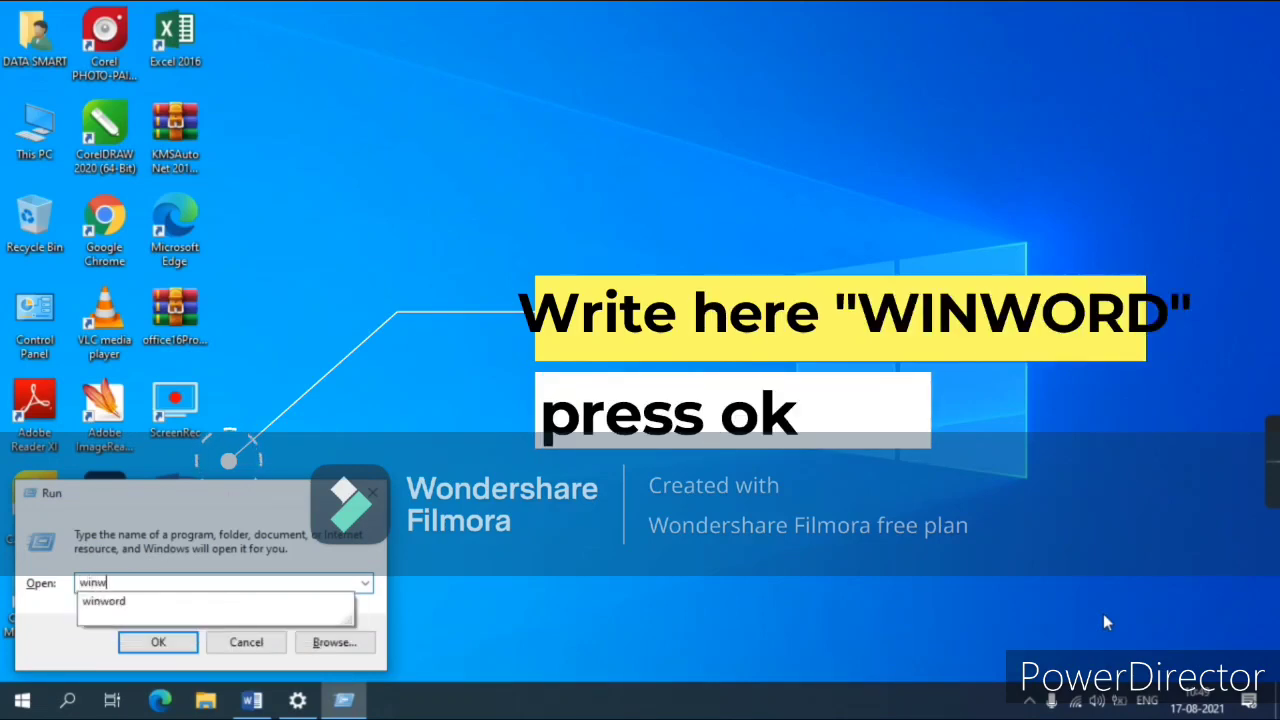
{"action": "type", "text": "ord"}
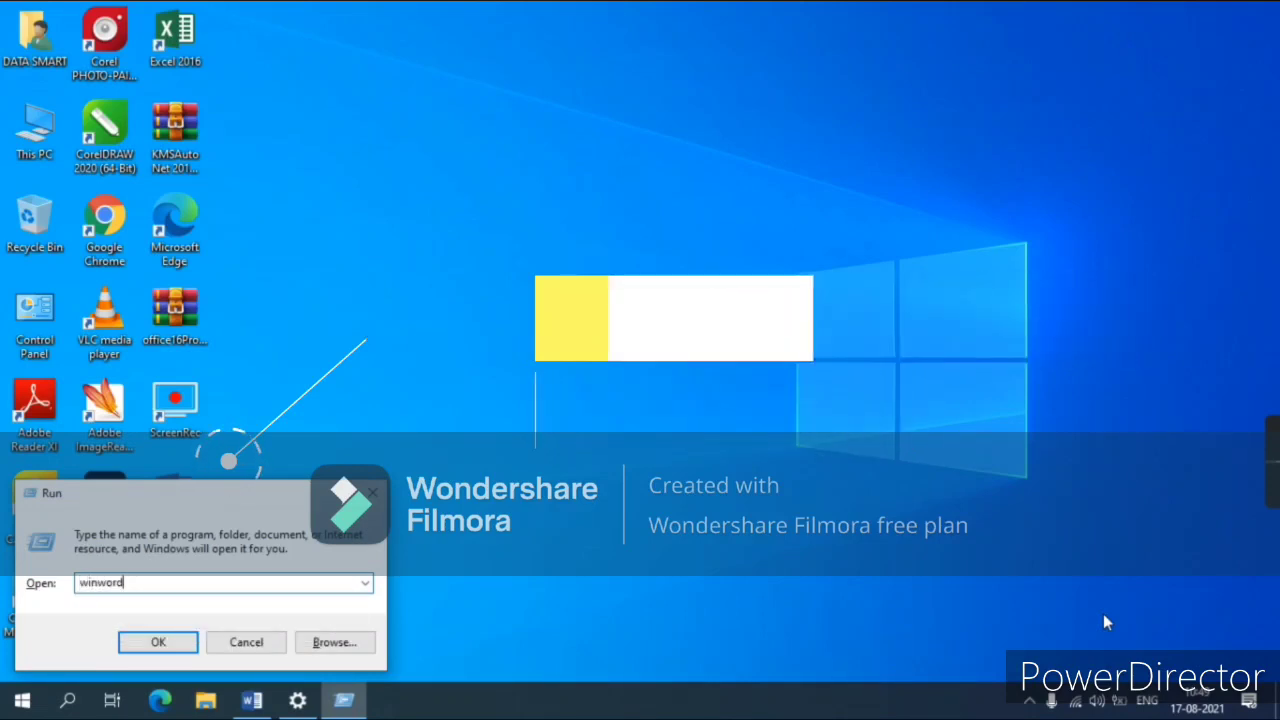
Launch Word, maximize its start screen and create a Blank document.
{"action": "key", "text": "Return"}
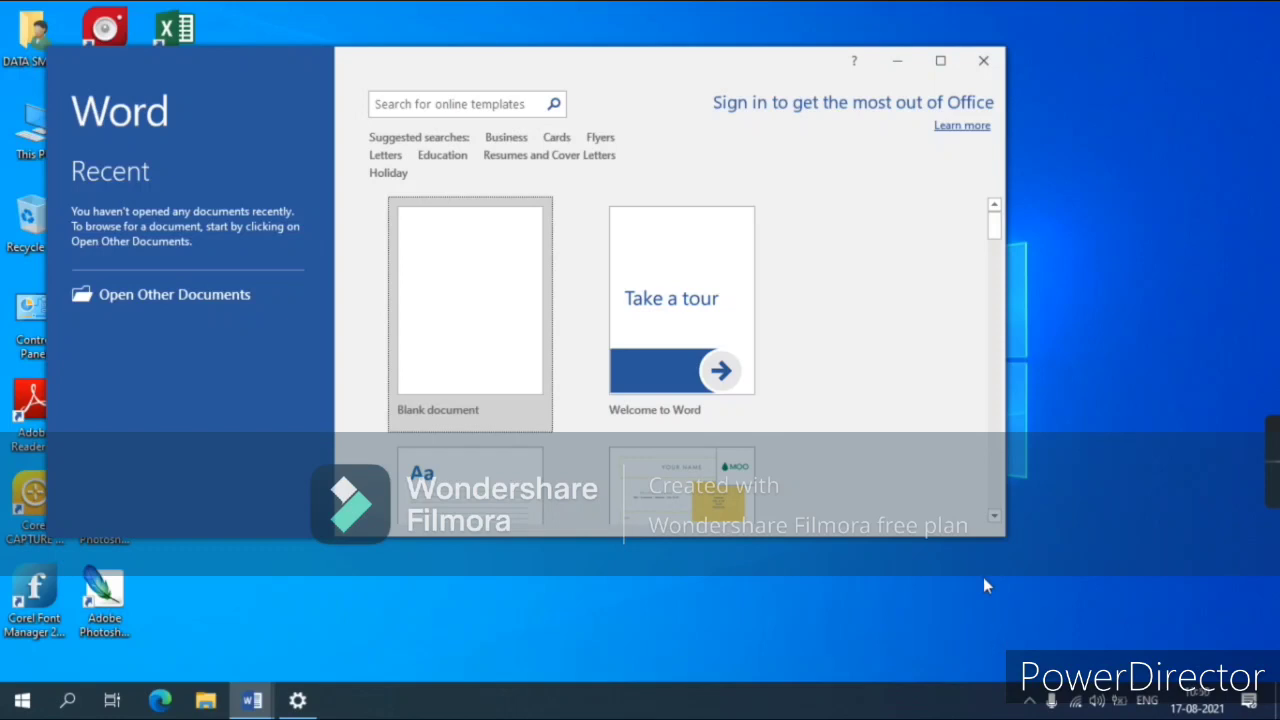
{"action": "left_click", "coordinate": [940, 60]}
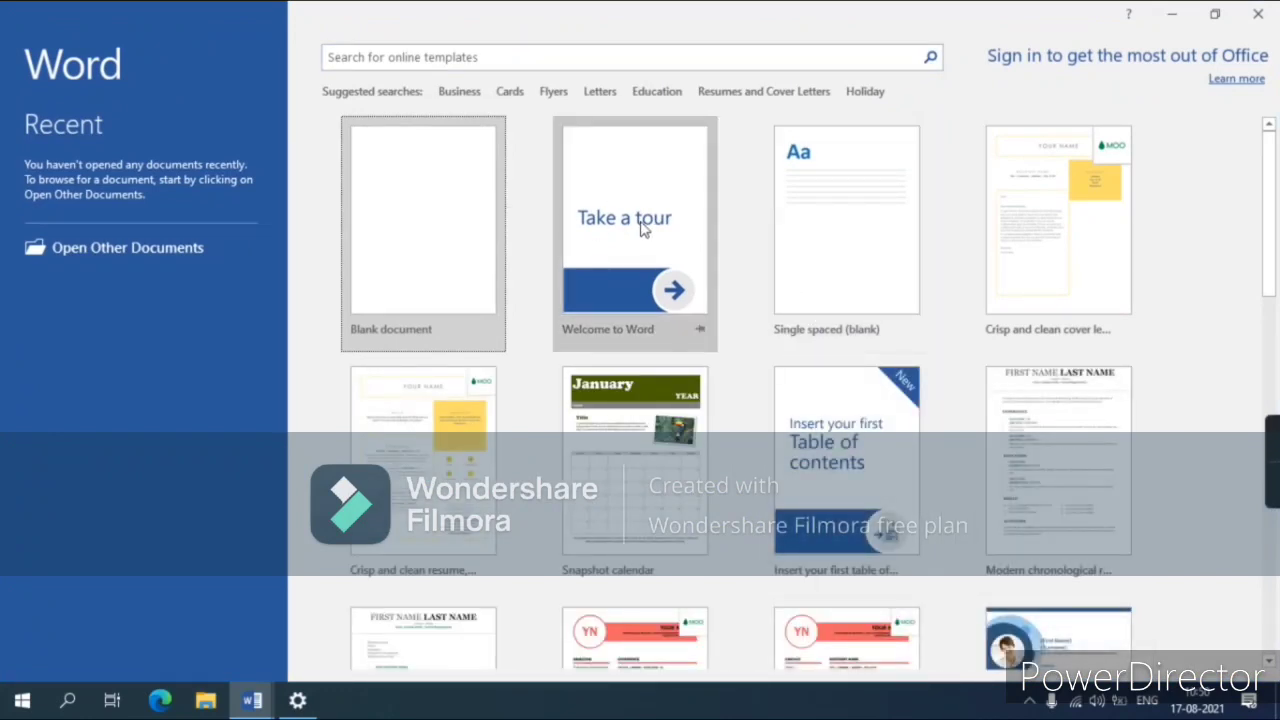
{"action": "scroll", "coordinate": [812, 425], "scroll_direction": "down", "scroll_amount": 2}
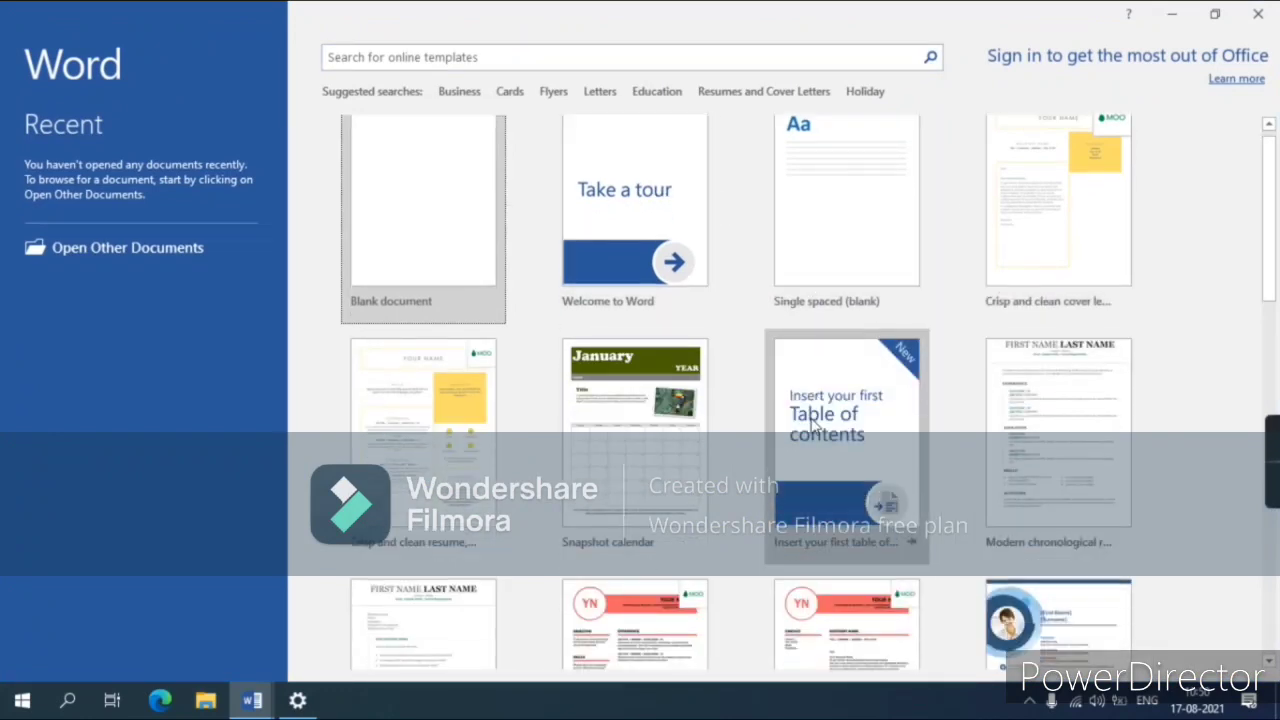
{"action": "scroll", "coordinate": [812, 425], "scroll_direction": "up", "scroll_amount": 2}
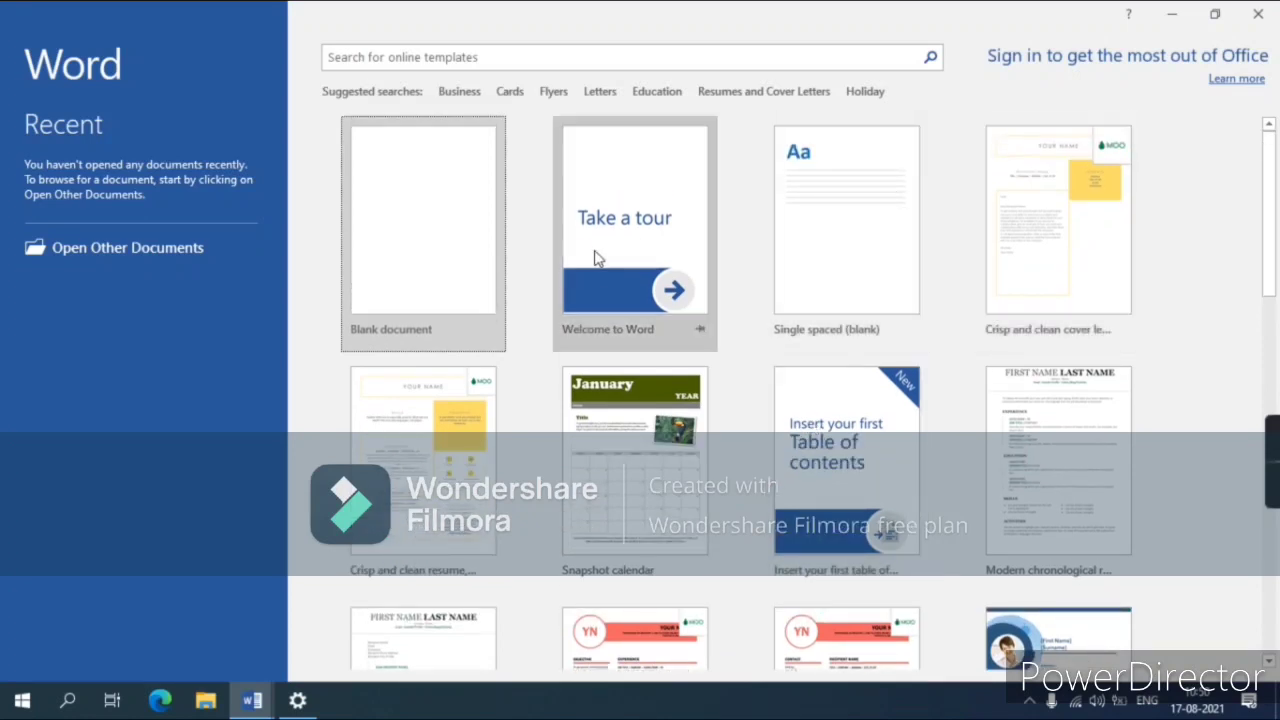
{"action": "left_click", "coordinate": [393, 205]}
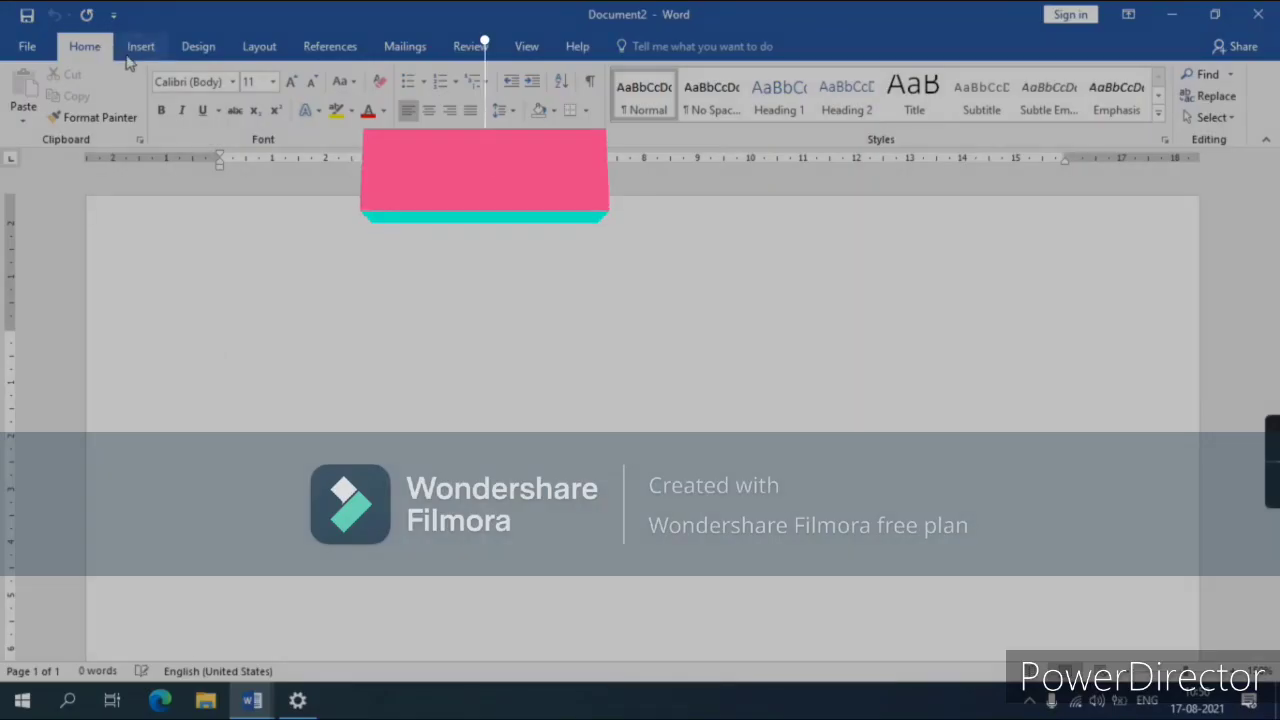
{"action": "left_click", "coordinate": [140, 47]}
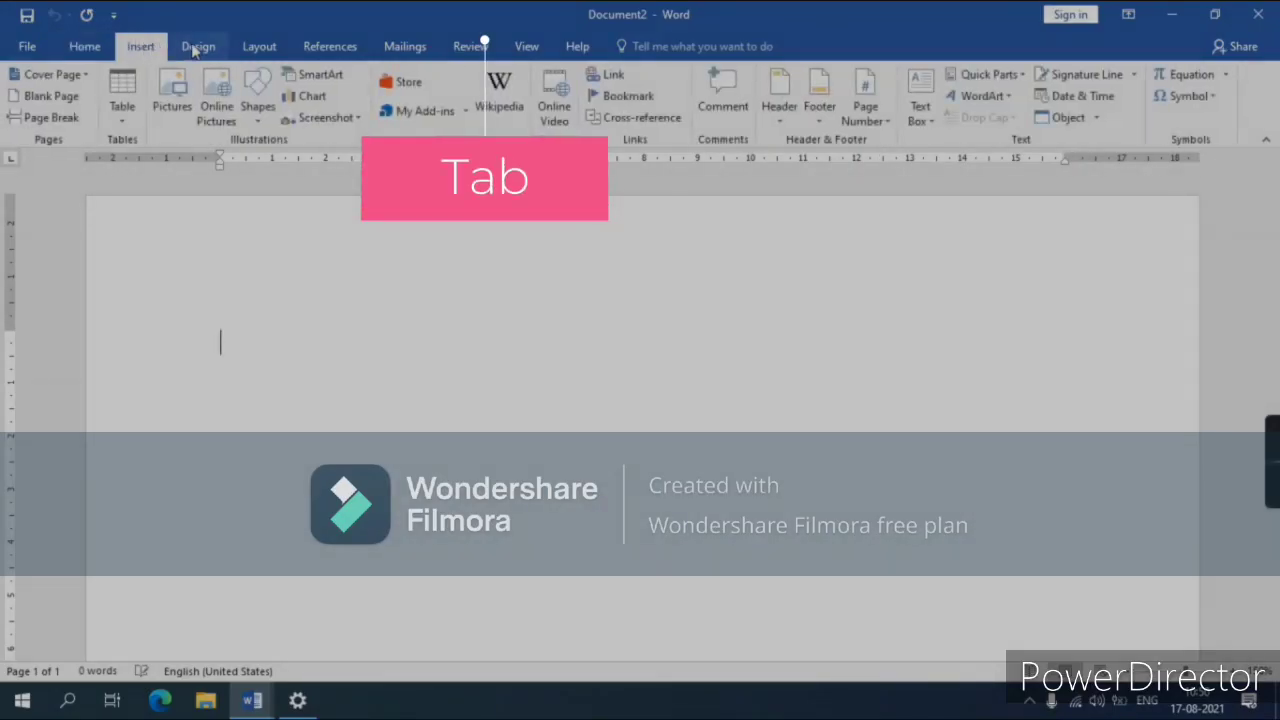
{"action": "left_click", "coordinate": [198, 48]}
{"action": "left_click", "coordinate": [261, 48]}
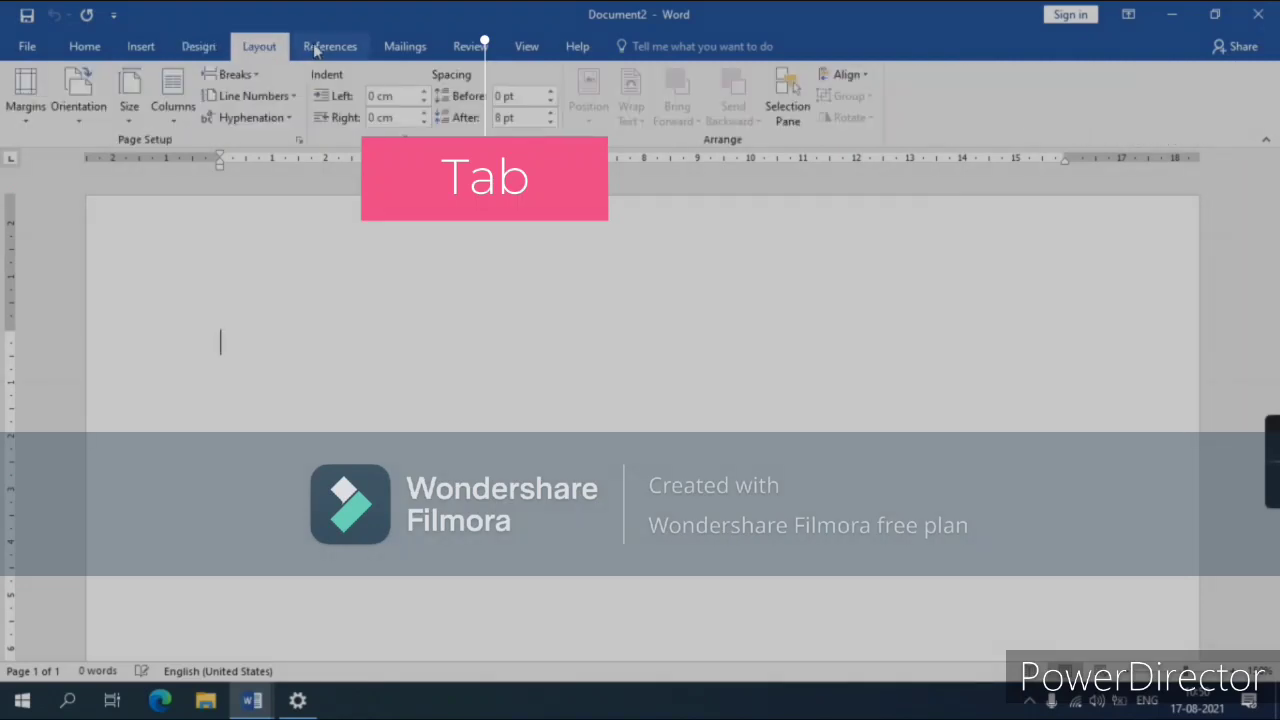
{"action": "left_click", "coordinate": [323, 50]}
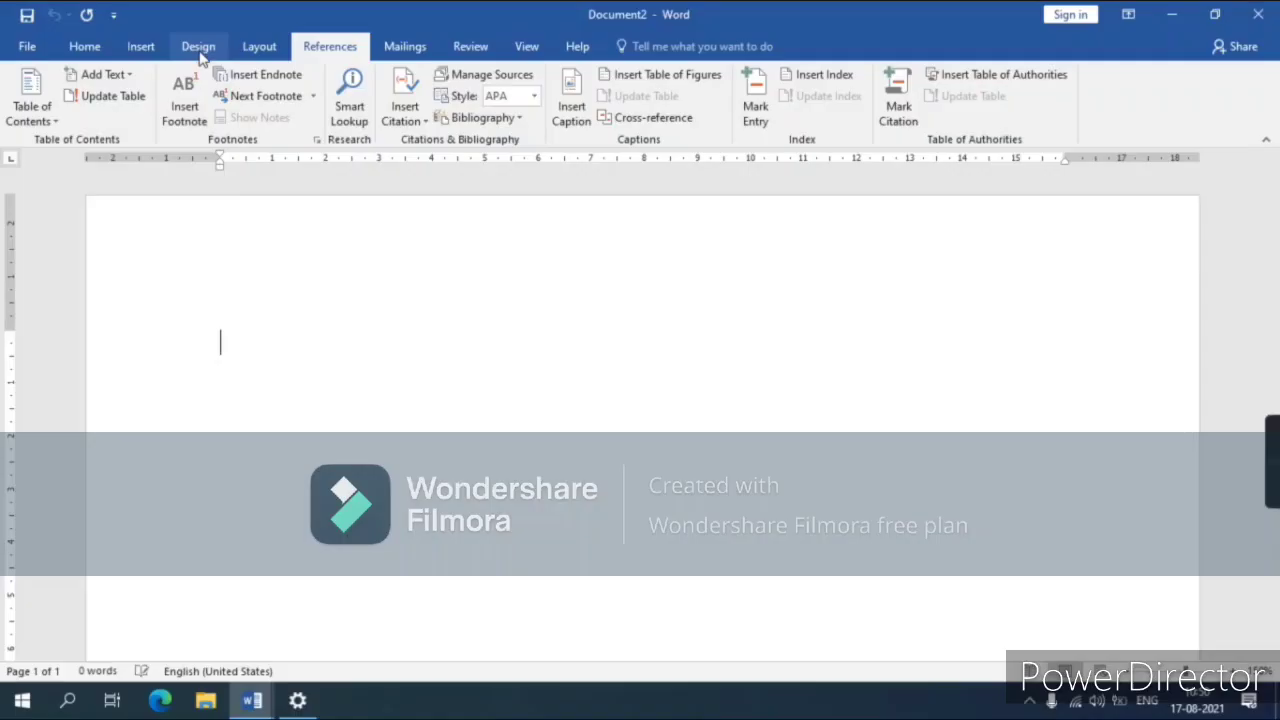
{"action": "left_click", "coordinate": [199, 50]}
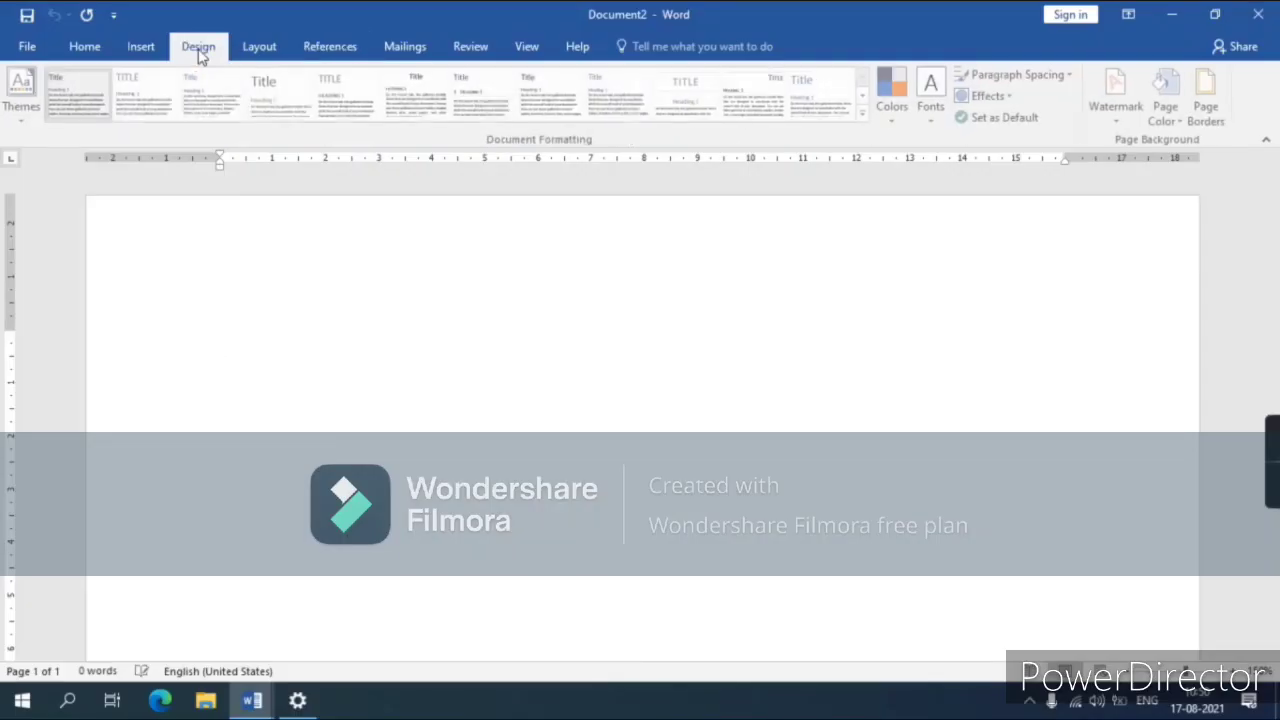
{"action": "left_click", "coordinate": [142, 52]}
{"action": "left_click", "coordinate": [92, 52]}
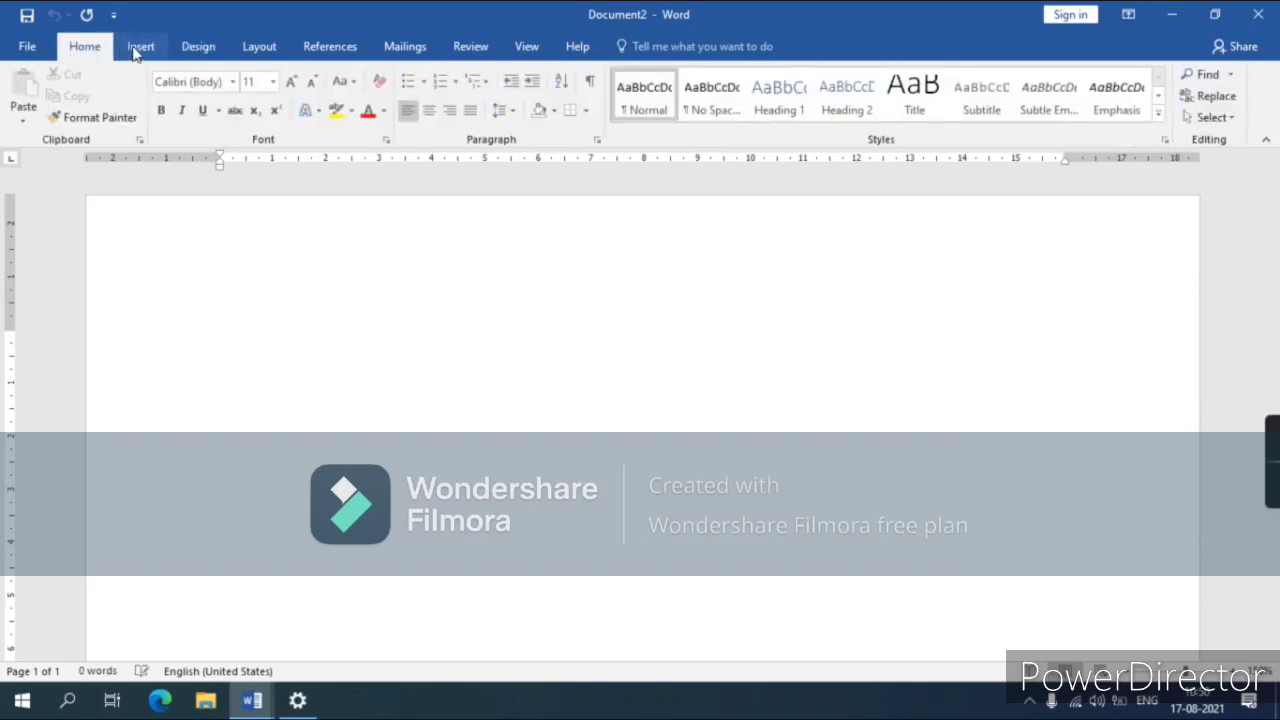
{"action": "left_click", "coordinate": [145, 50]}
{"action": "left_click", "coordinate": [200, 50]}
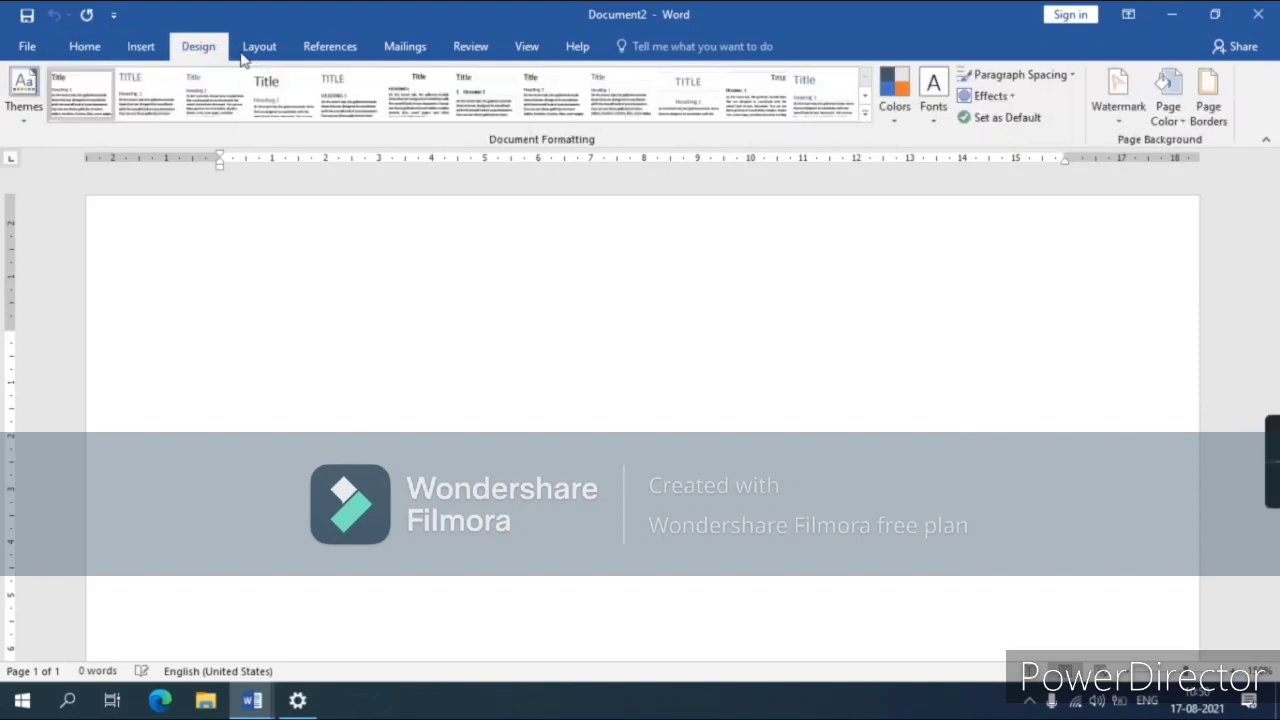
{"action": "left_click", "coordinate": [86, 52]}
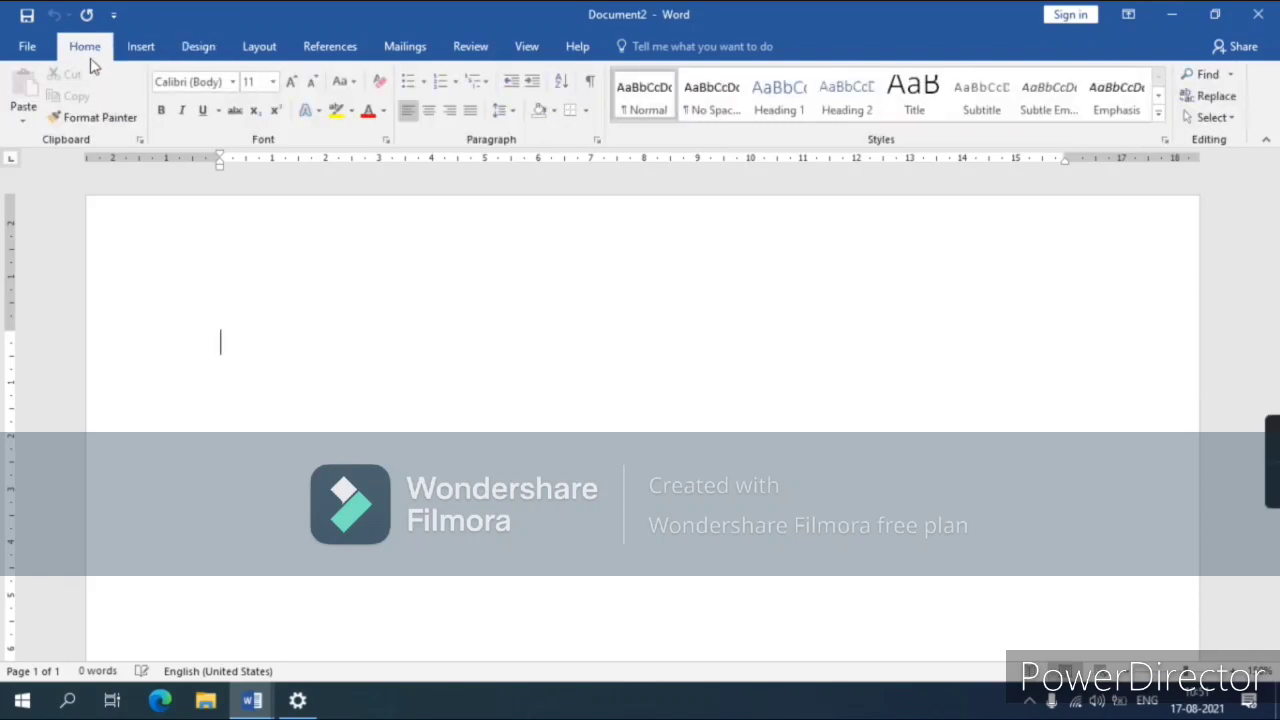
{"action": "left_click", "coordinate": [140, 48]}
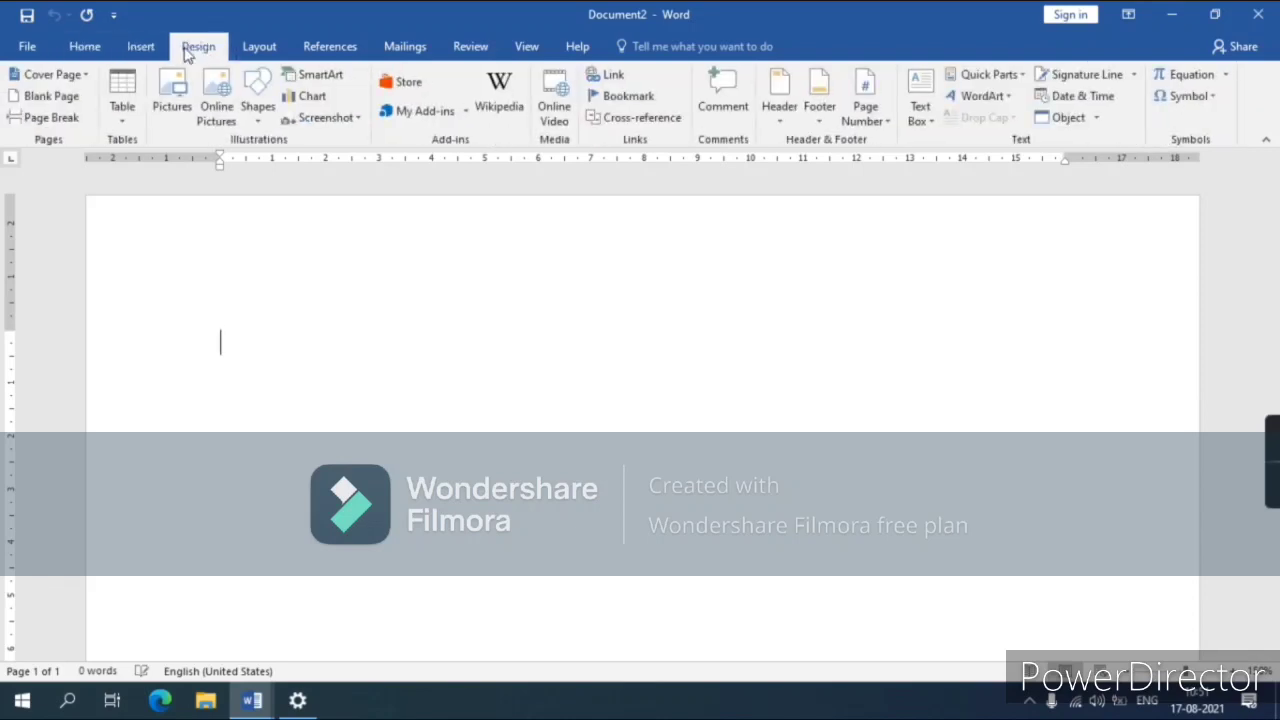
{"action": "left_click", "coordinate": [196, 48]}
{"action": "left_click", "coordinate": [256, 50]}
{"action": "left_click", "coordinate": [312, 48]}
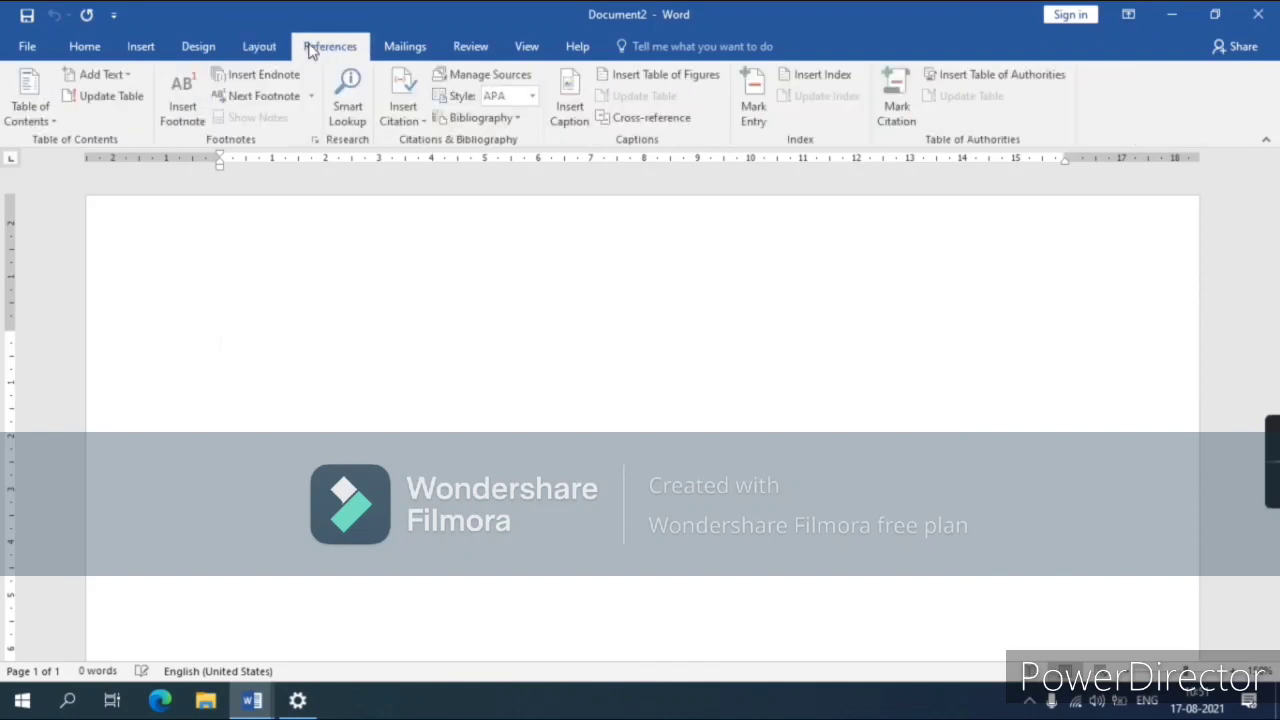
{"action": "left_click", "coordinate": [141, 48]}
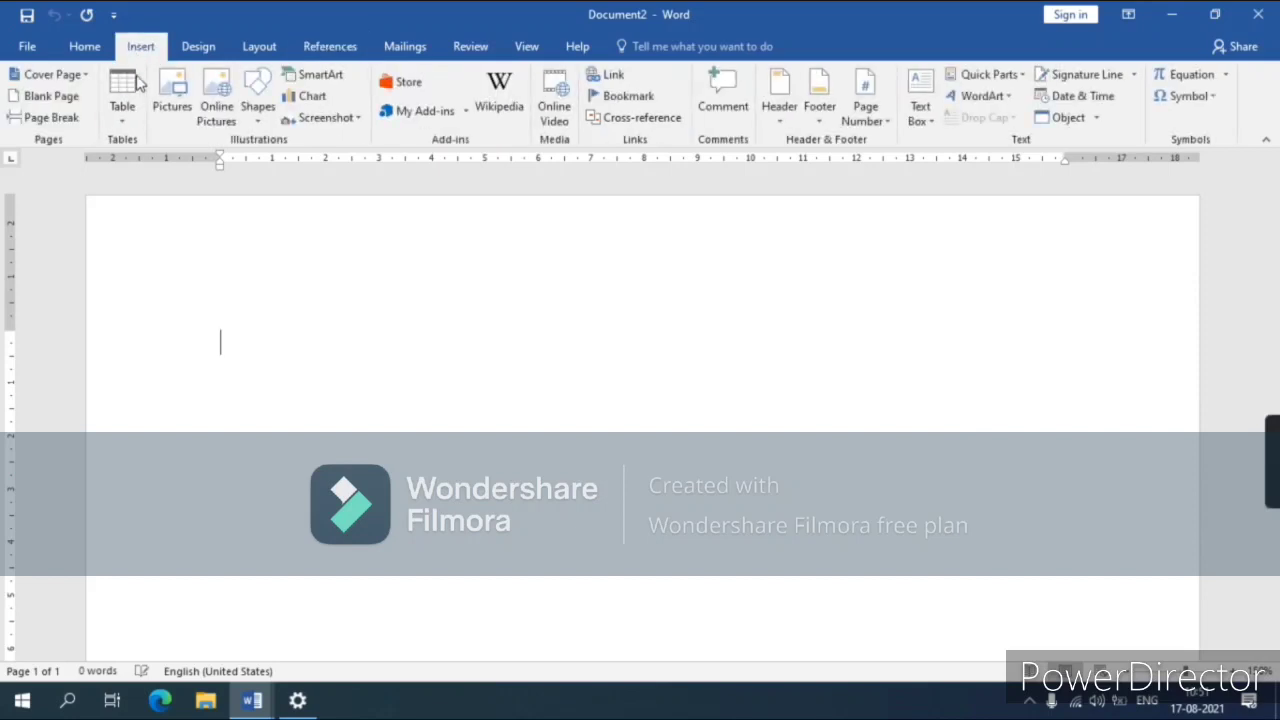
{"action": "left_click", "coordinate": [82, 50]}
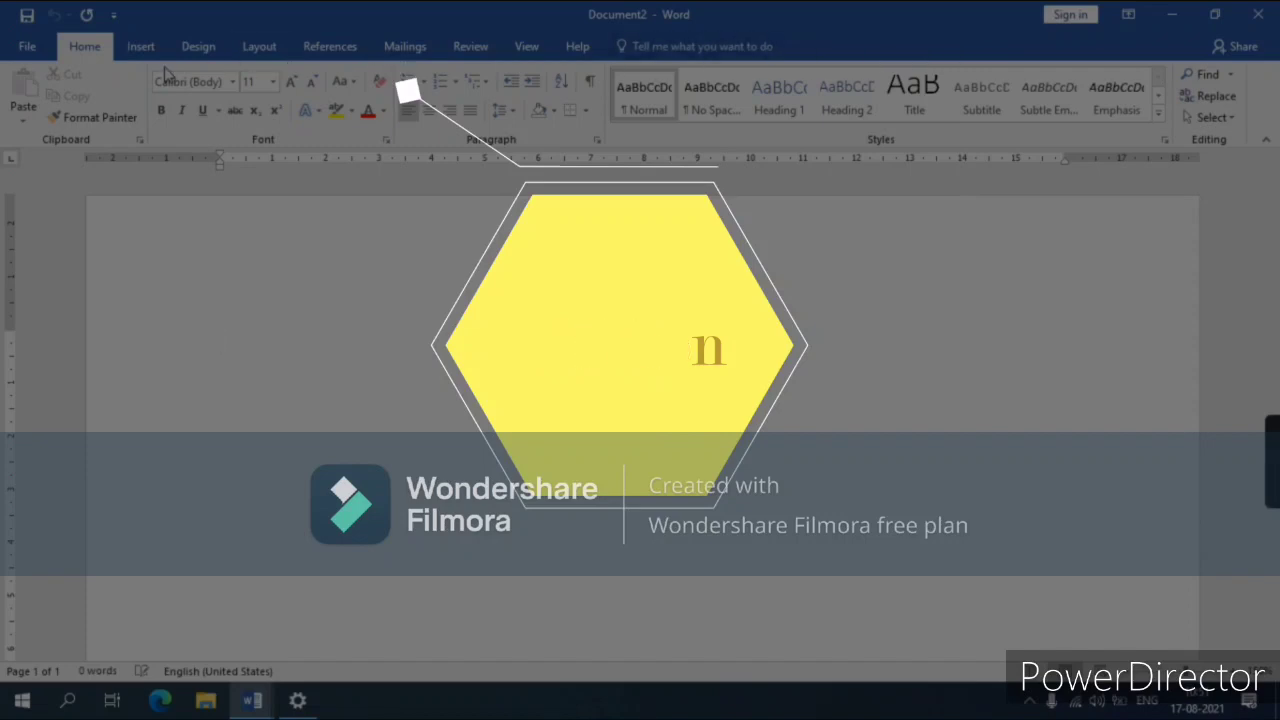
{"action": "left_click", "coordinate": [132, 48]}
{"action": "left_click", "coordinate": [195, 47]}
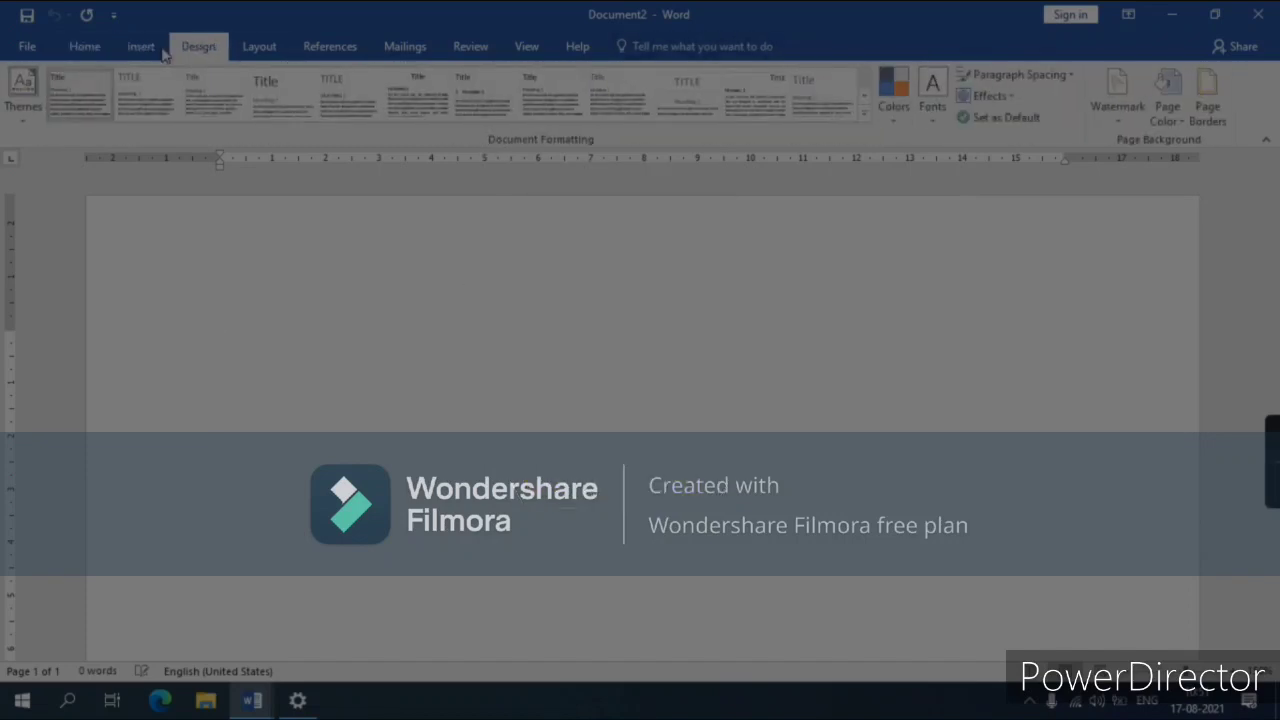
{"action": "left_click", "coordinate": [140, 47]}
{"action": "left_click", "coordinate": [86, 47]}
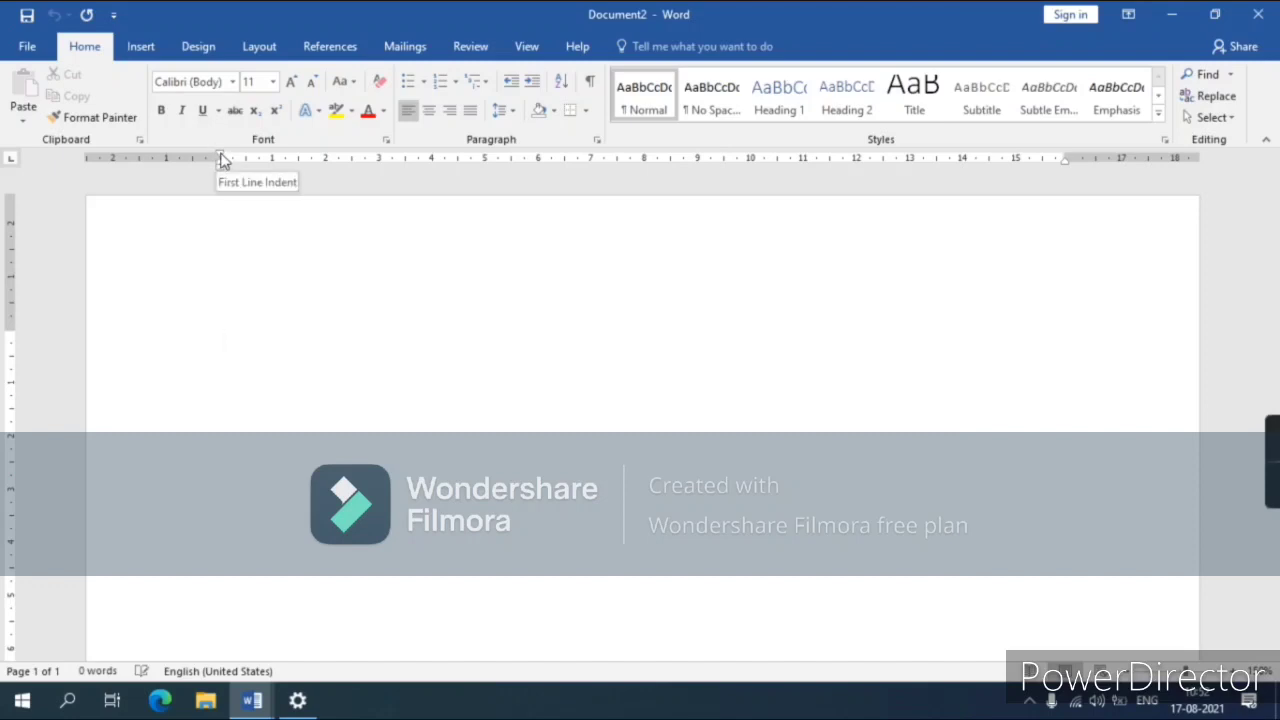
Place the typing cursor on the first line of the blank page.
{"action": "double_click", "coordinate": [279, 304]}
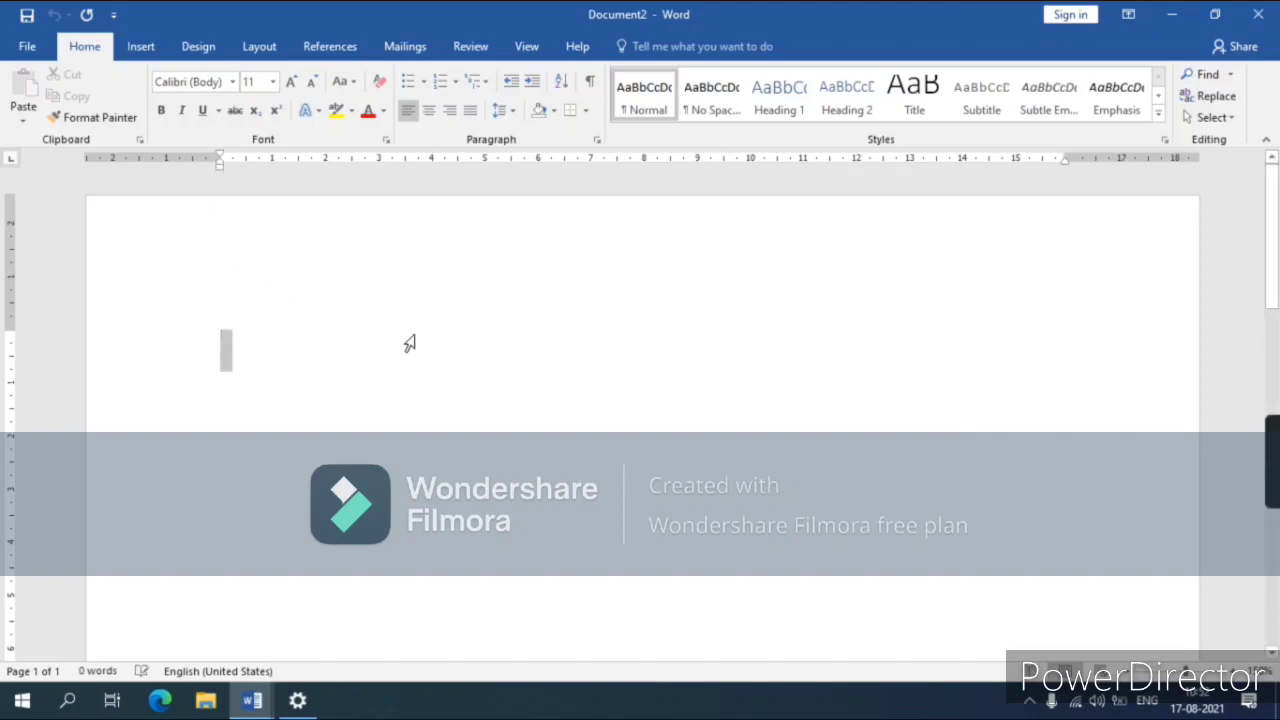
{"action": "left_click", "coordinate": [270, 338]}
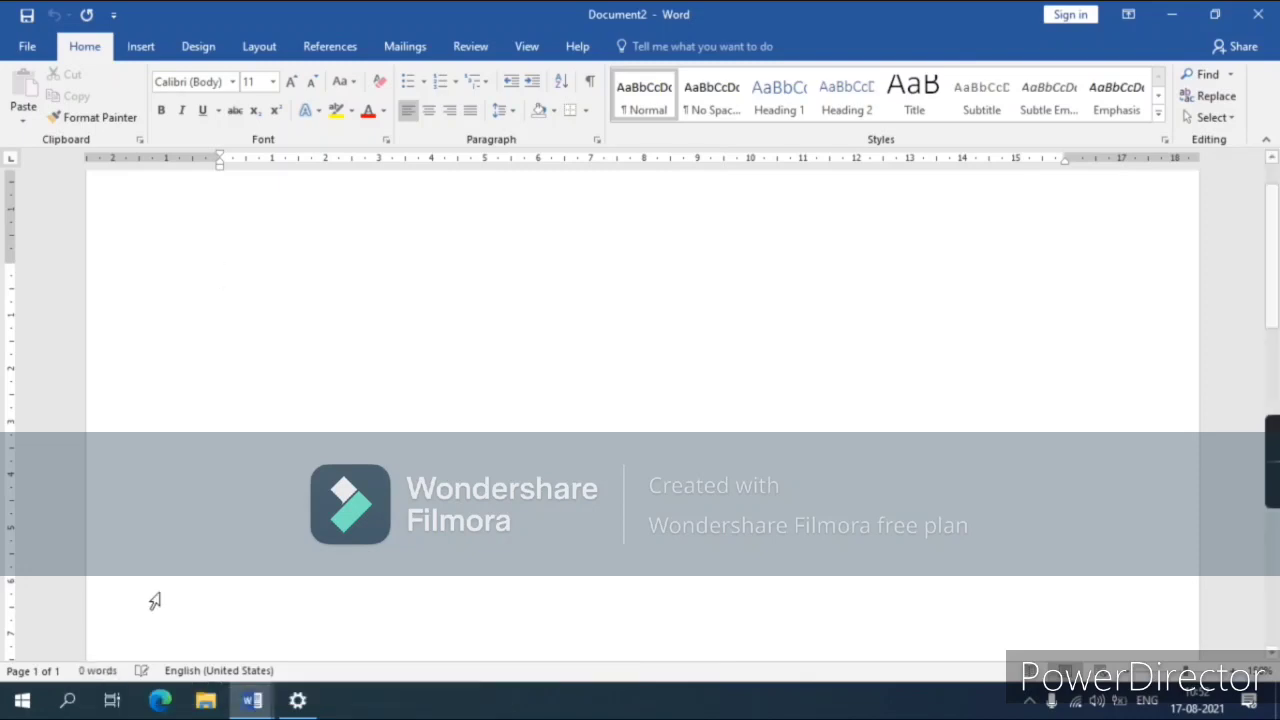
{"action": "scroll", "coordinate": [236, 448], "scroll_direction": "up", "scroll_amount": 1}
{"action": "type", "text": "Wo"}
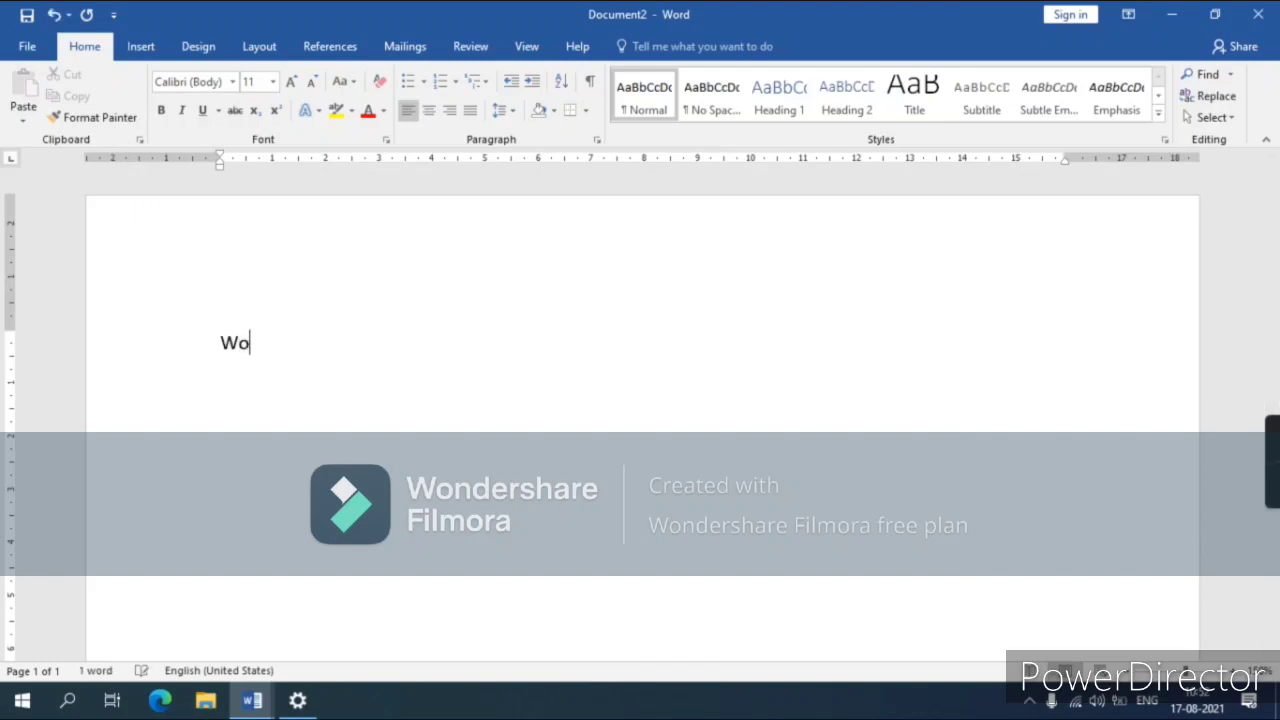
Type 'Ms Word is an application software', then 'Ms Extension Name .docx' on the next line.
{"action": "key", "text": "BackSpace"}
{"action": "key", "text": "BackSpace"}
{"action": "type", "text": "M"}
{"action": "type", "text": "s"}
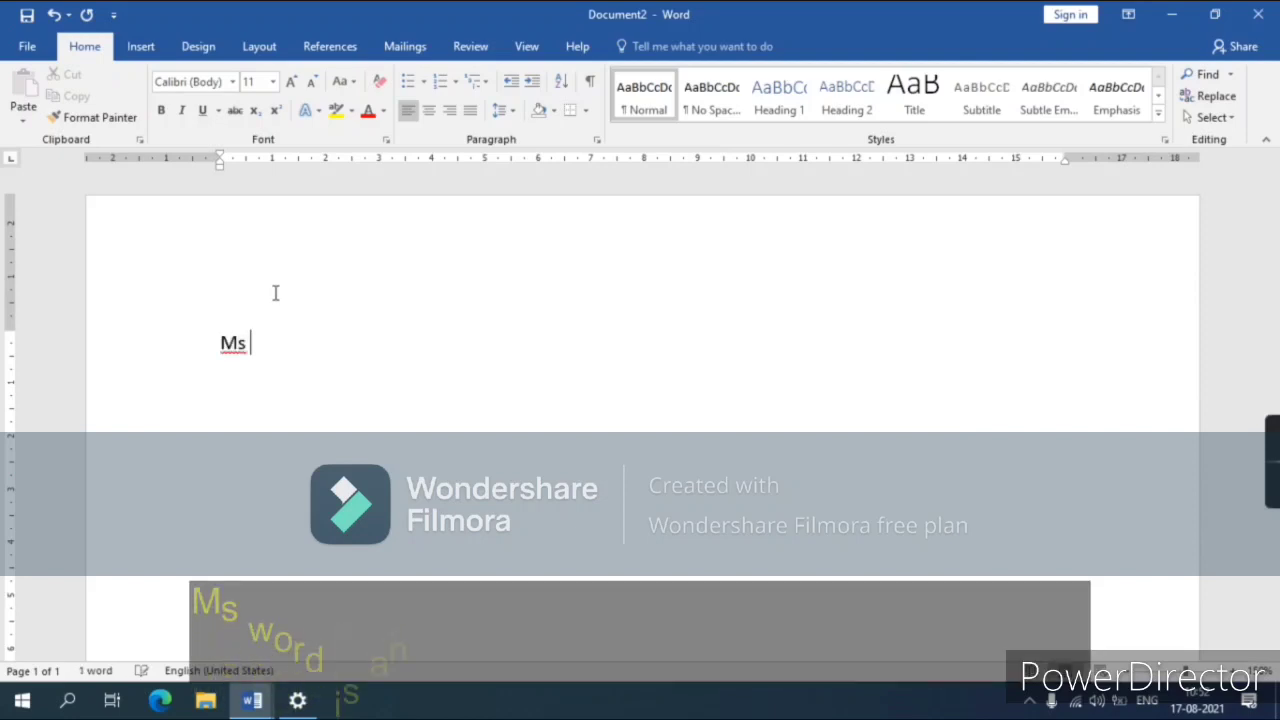
{"action": "type", "text": " Word "}
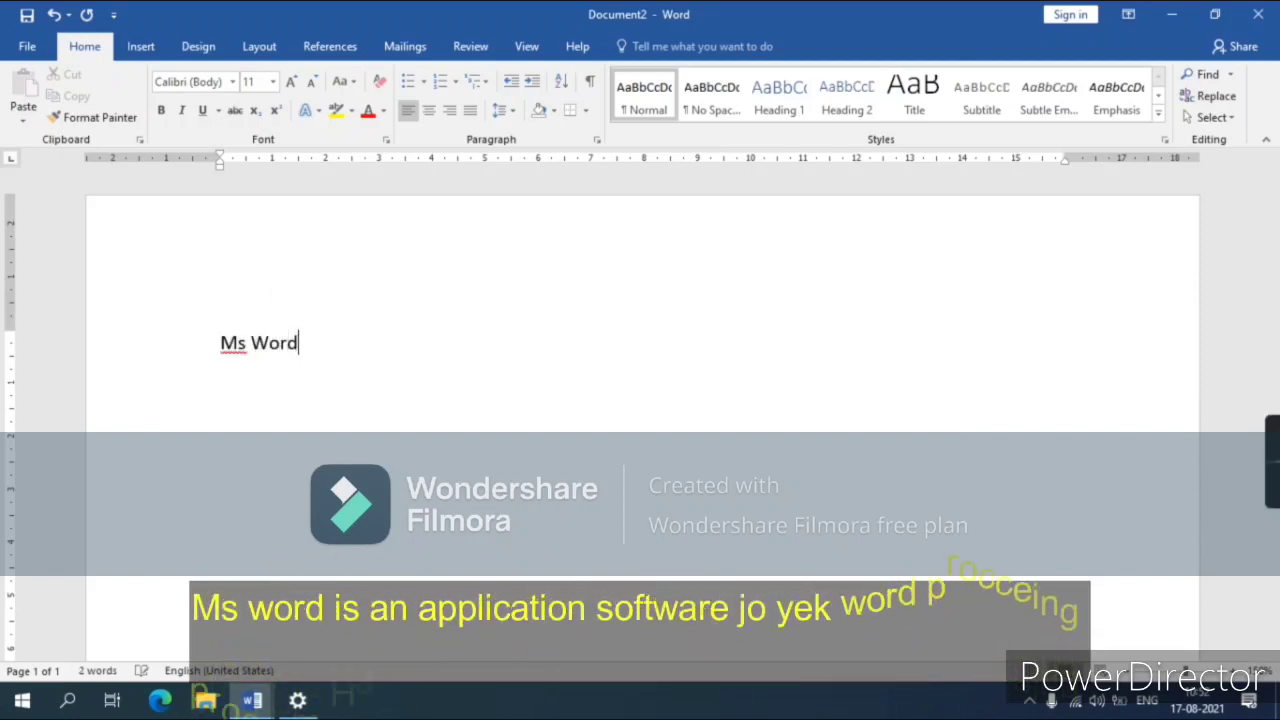
{"action": "type", "text": "i"}
{"action": "type", "text": "s "}
{"action": "type", "text": "an"}
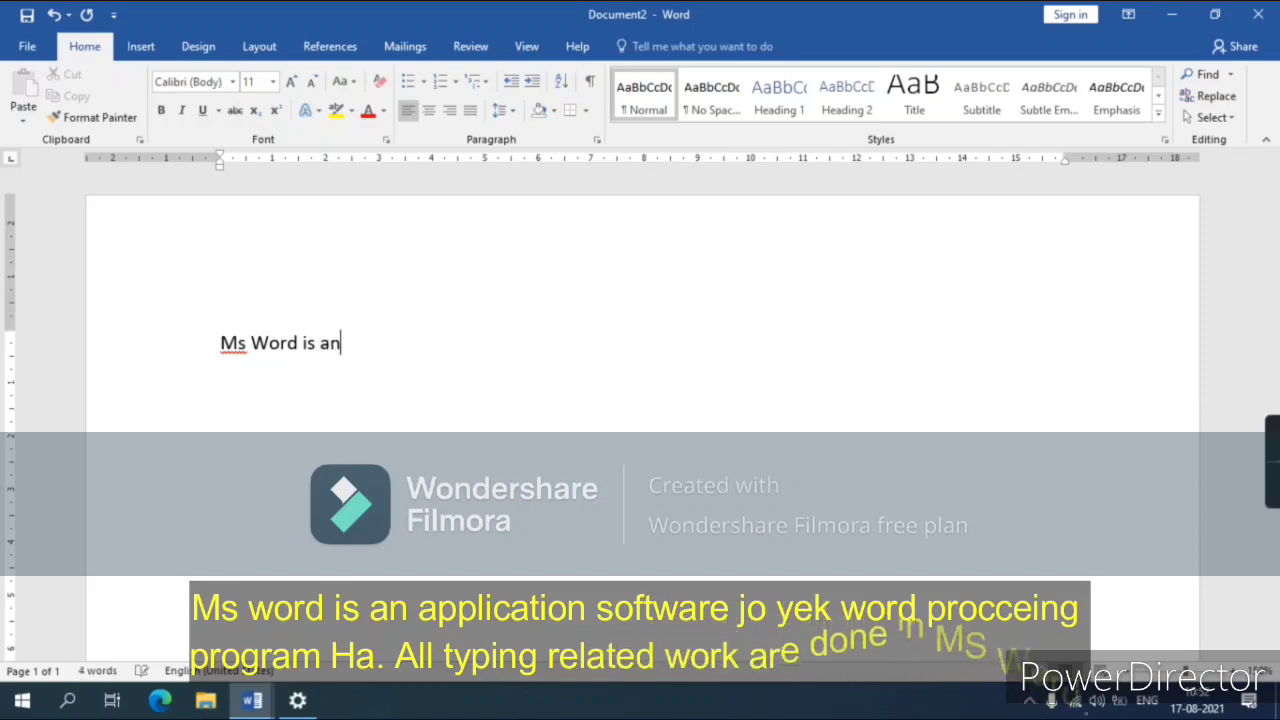
{"action": "type", "text": " applica"}
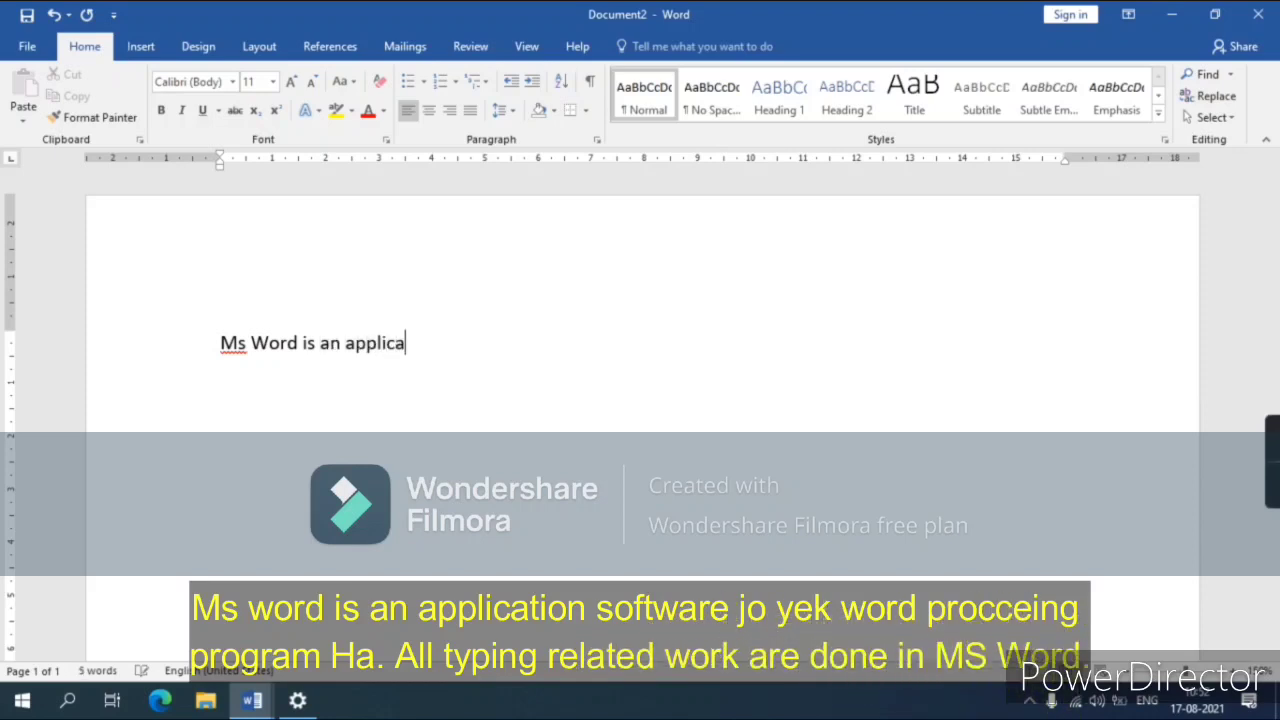
{"action": "type", "text": "tion software"}
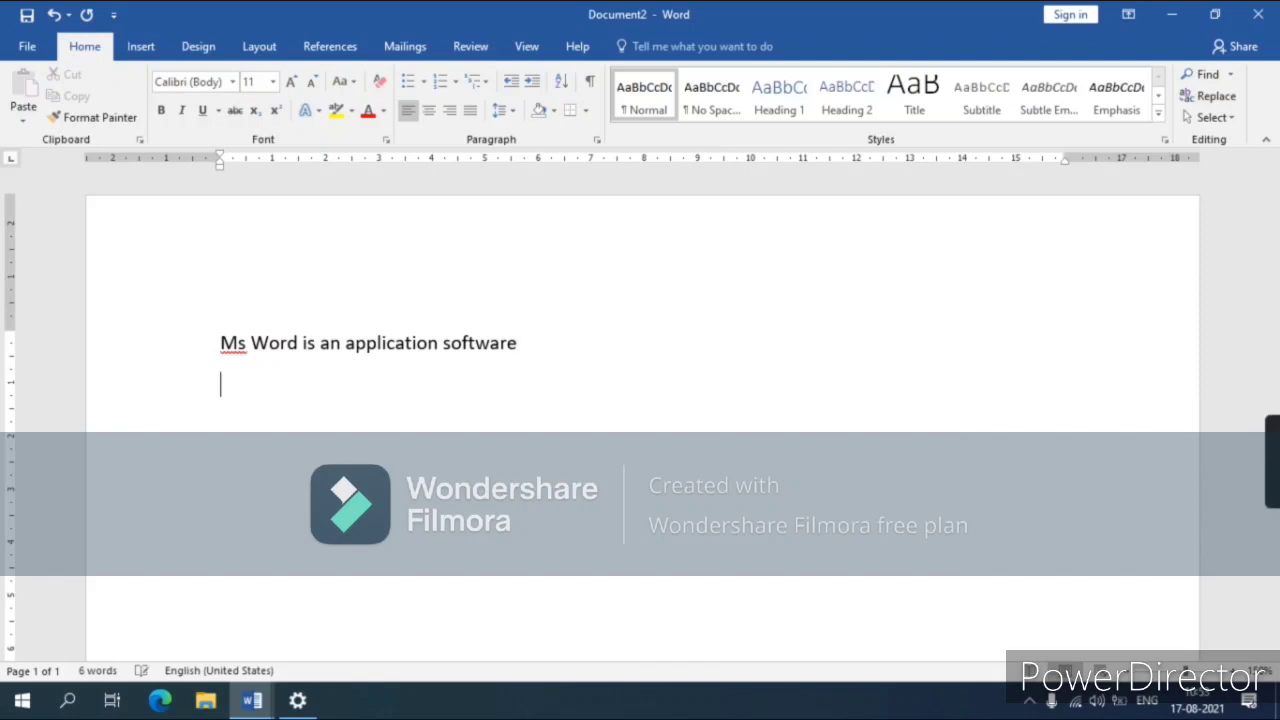
{"action": "key", "text": "Return"}
{"action": "type", "text": "Ms"}
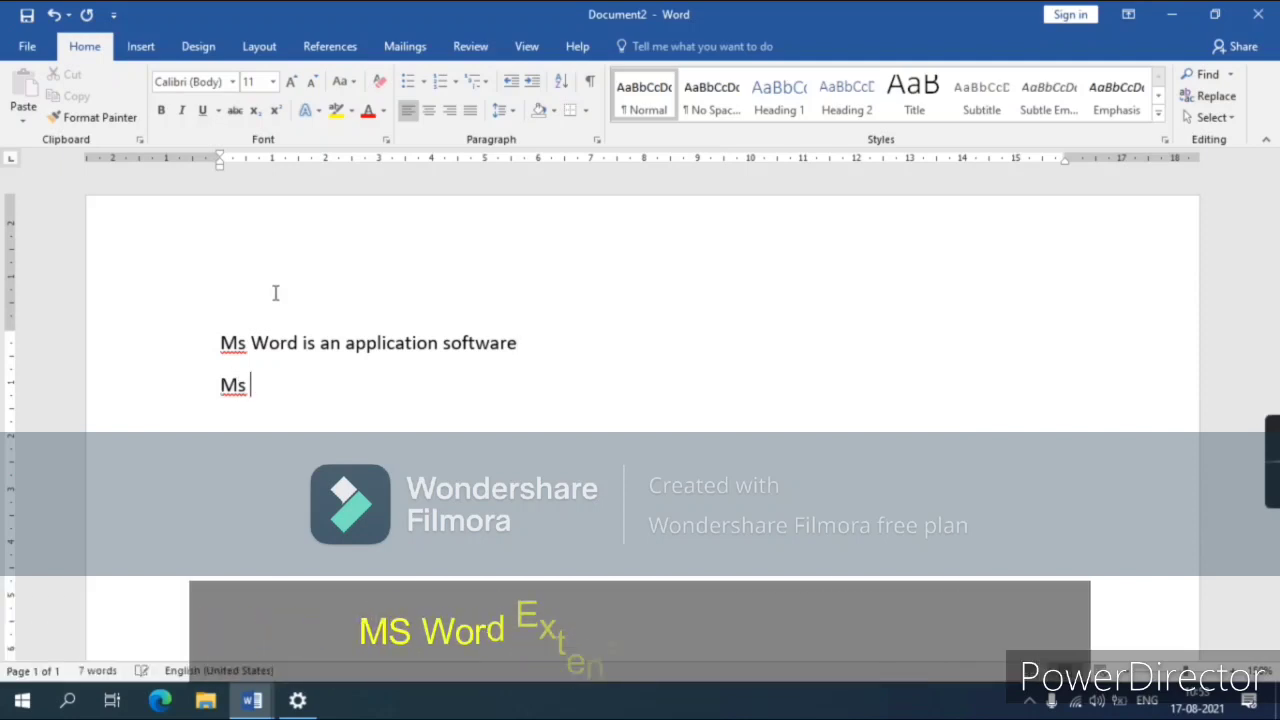
{"action": "type", "text": " Ext"}
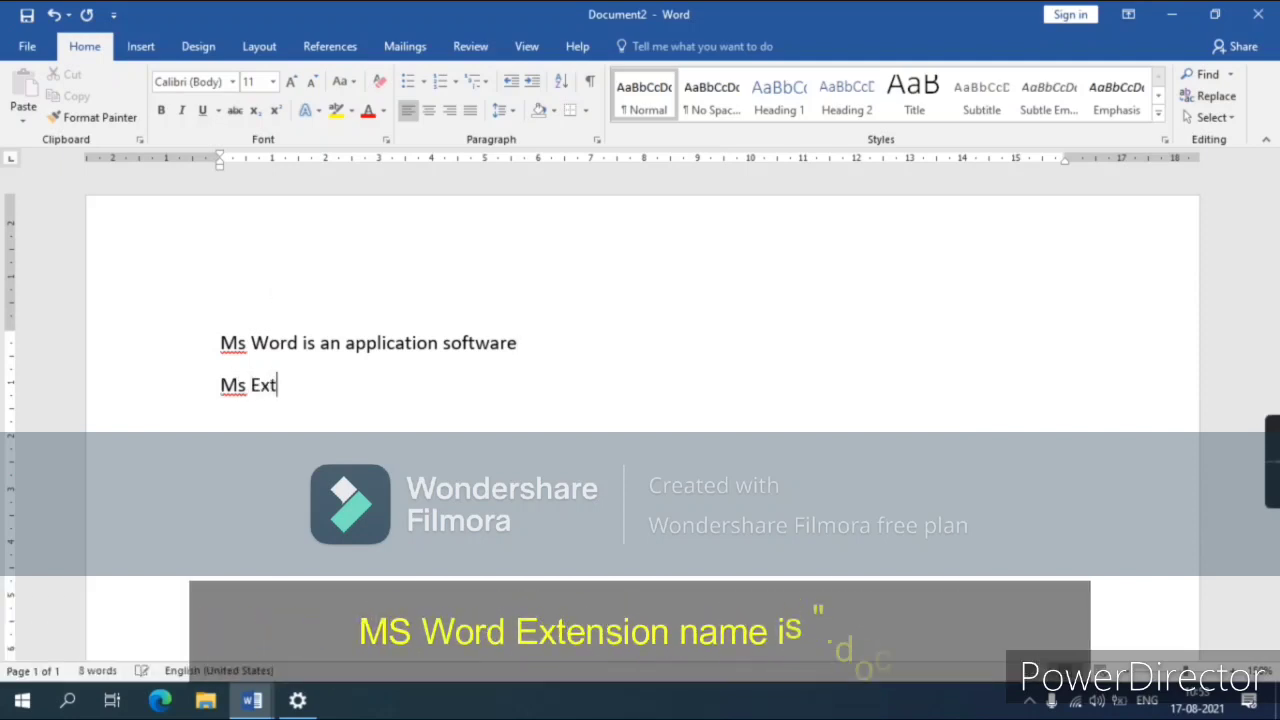
{"action": "type", "text": "ension Name ."}
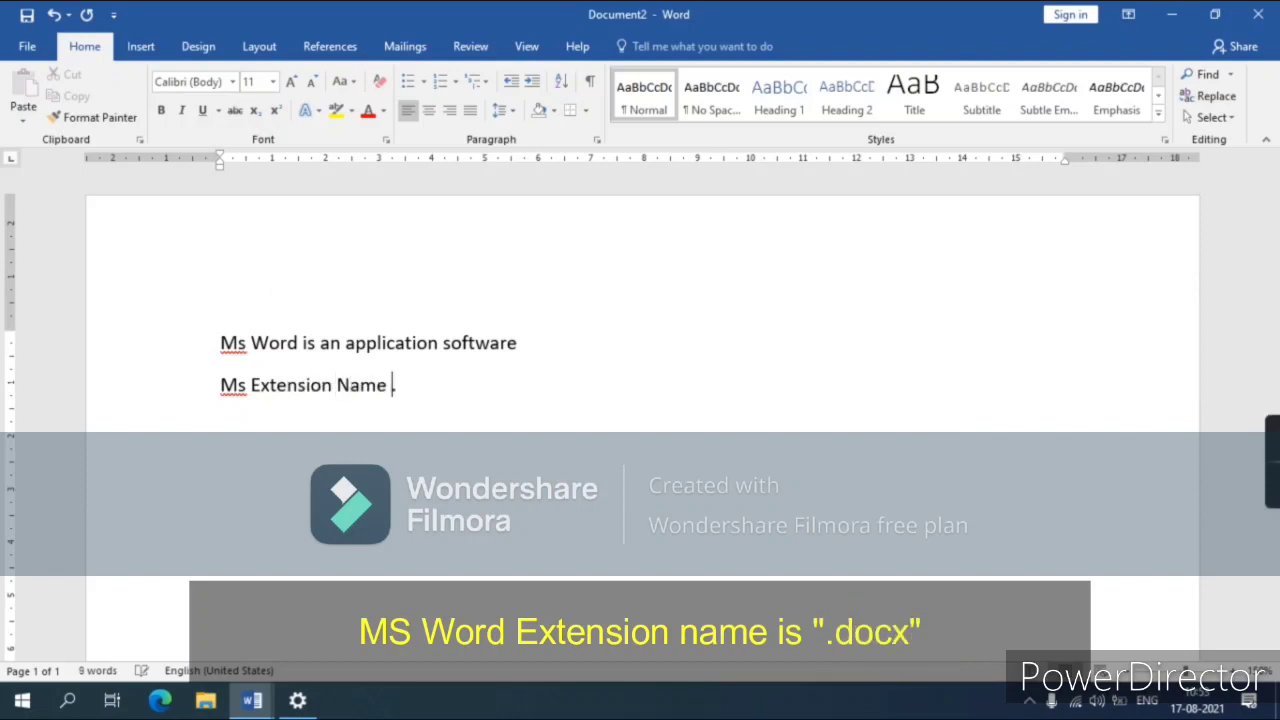
{"action": "type", "text": "docx"}
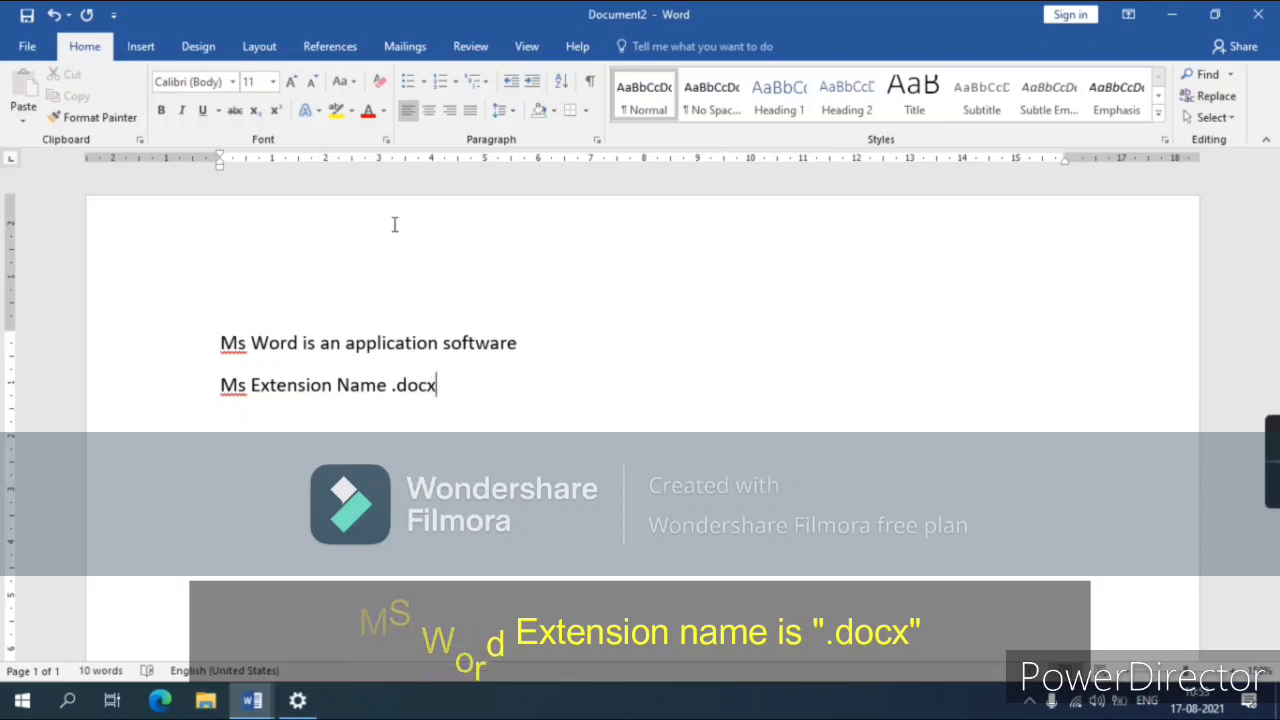
Delete both lines and insert sample paragraphs with =rand().
{"action": "key", "text": "ctrl+a"}
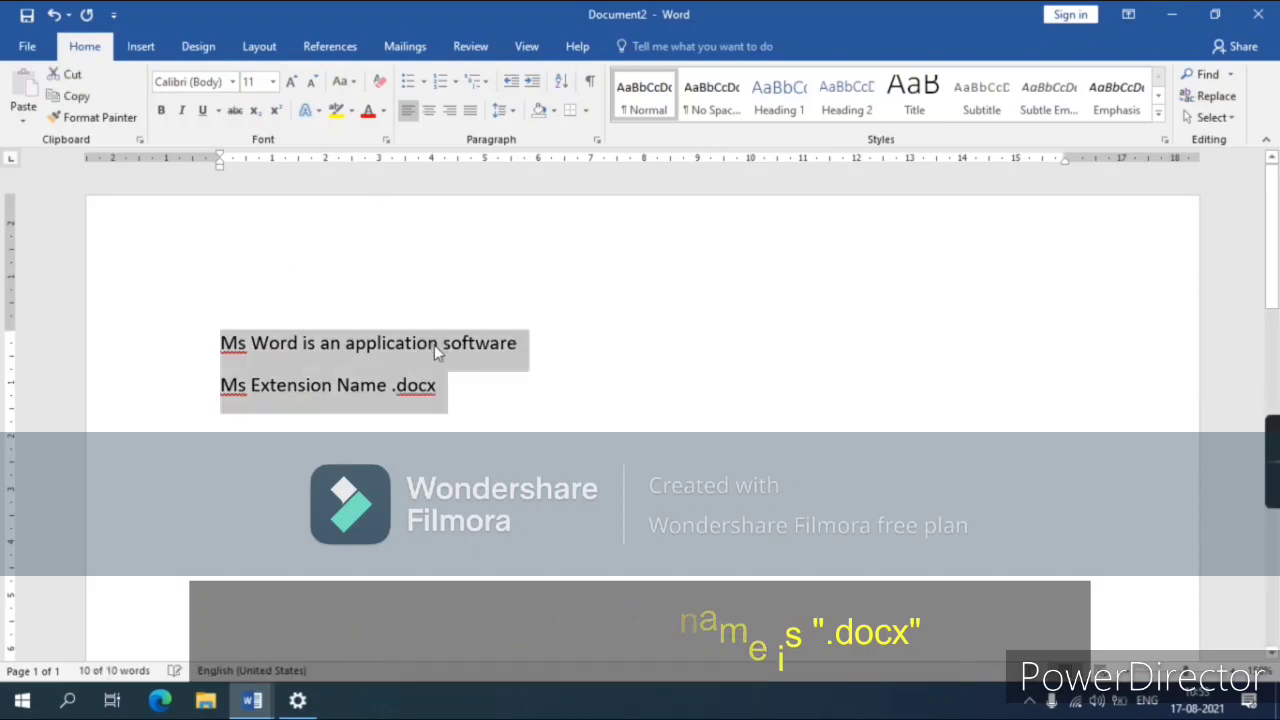
{"action": "key", "text": "Delete"}
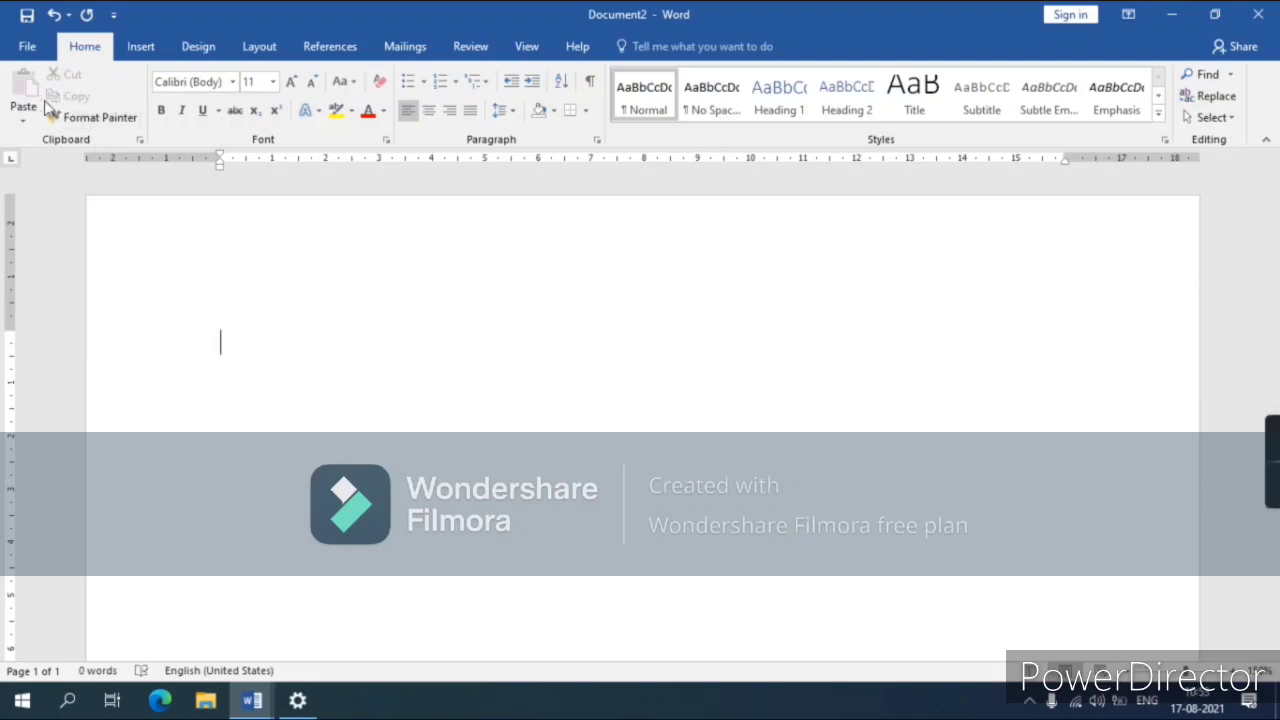
{"action": "type", "text": "="}
{"action": "type", "text": "rand("}
{"action": "key", "text": "Return"}
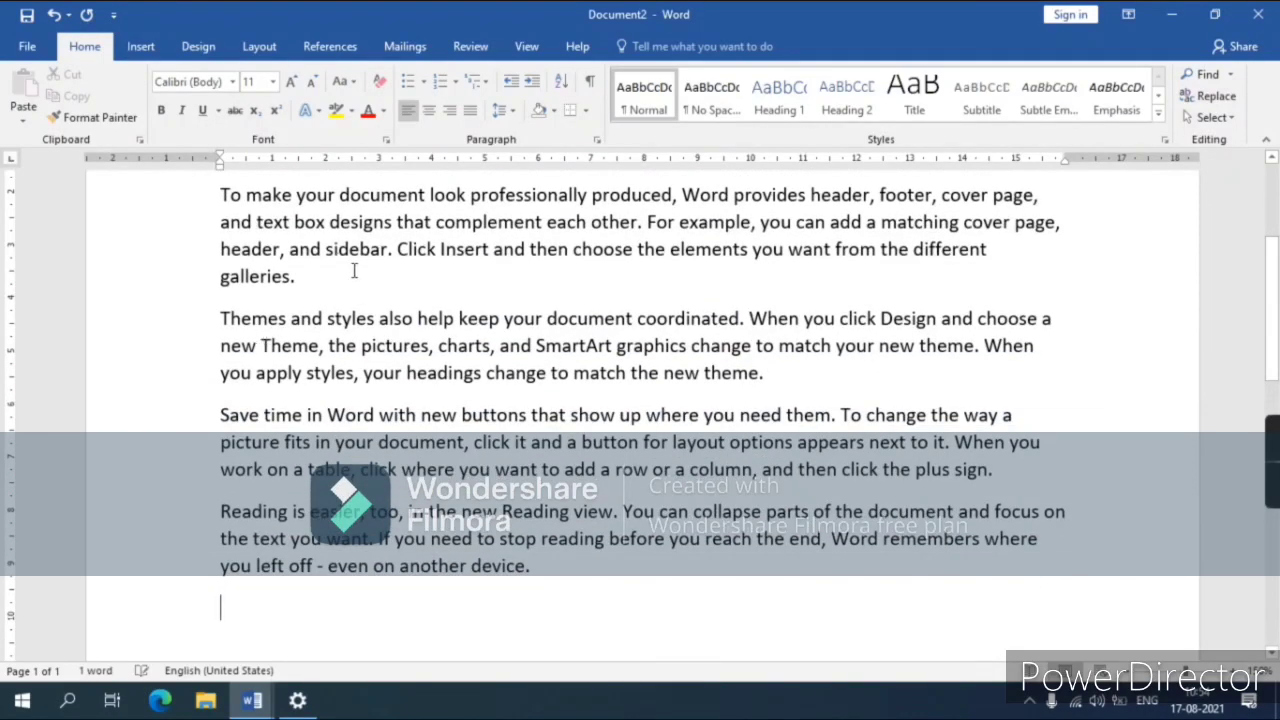
{"action": "scroll", "coordinate": [354, 270], "scroll_direction": "up", "scroll_amount": 5}
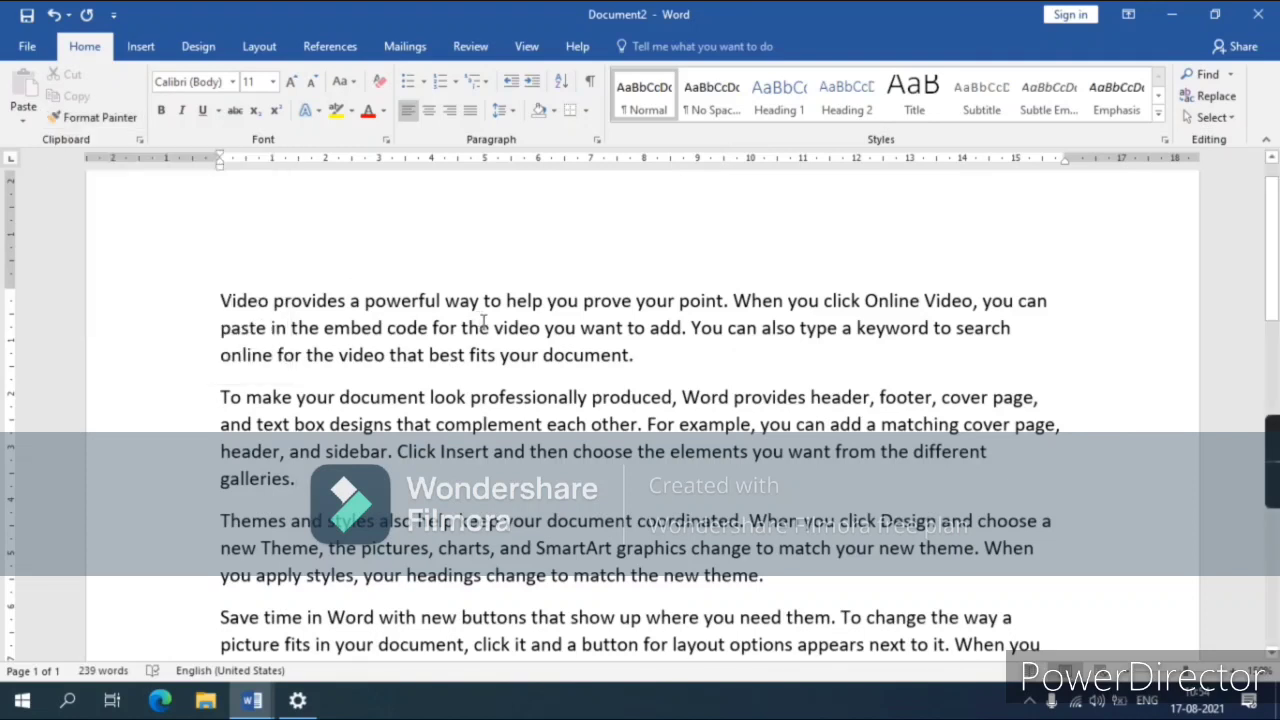
Format 'Video provides … embed code for the' as red, 12-point Arial Black.
{"action": "left_click_drag", "start_coordinate": [482, 322], "coordinate": [249, 292]}
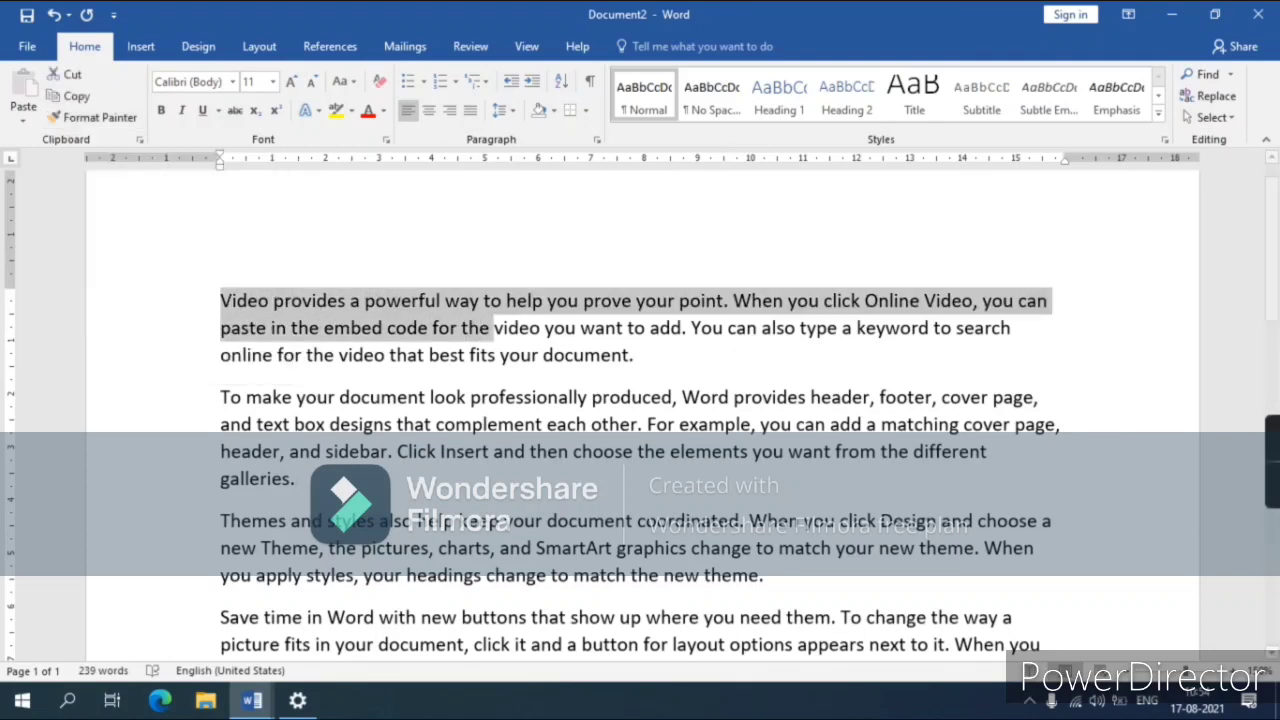
{"action": "left_click", "coordinate": [367, 109]}
{"action": "left_click", "coordinate": [290, 82]}
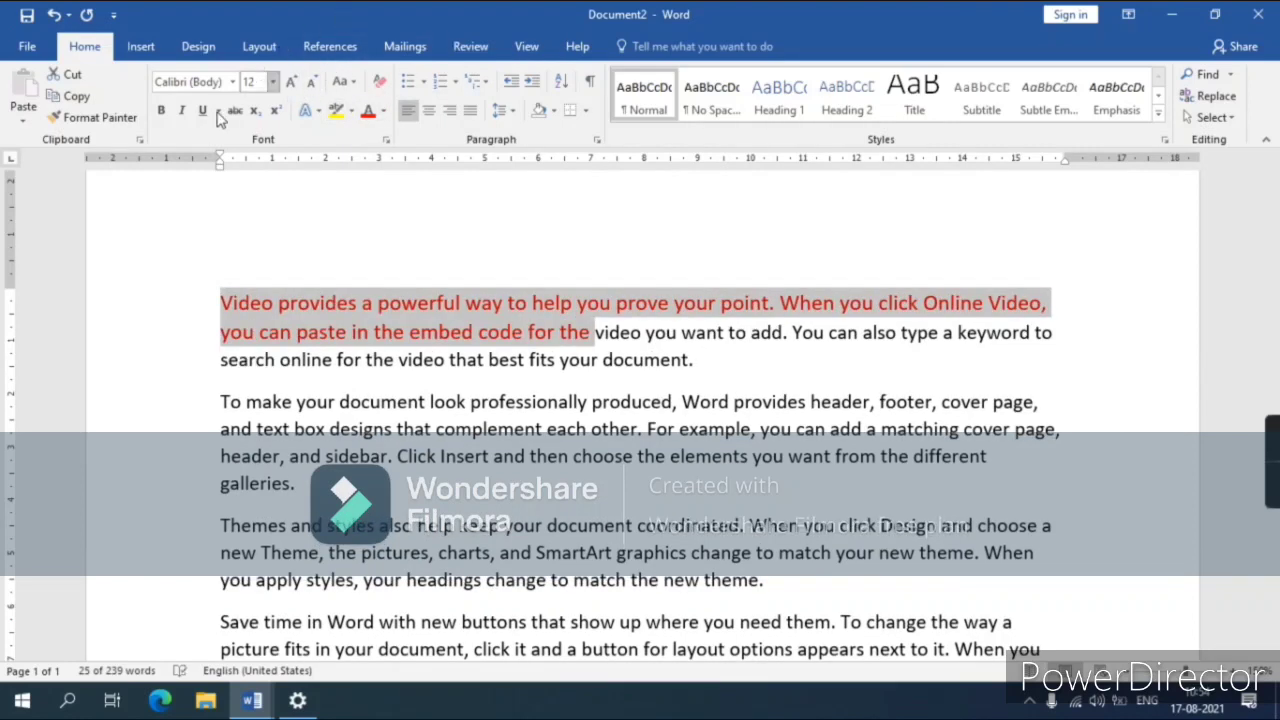
{"action": "left_click", "coordinate": [232, 81]}
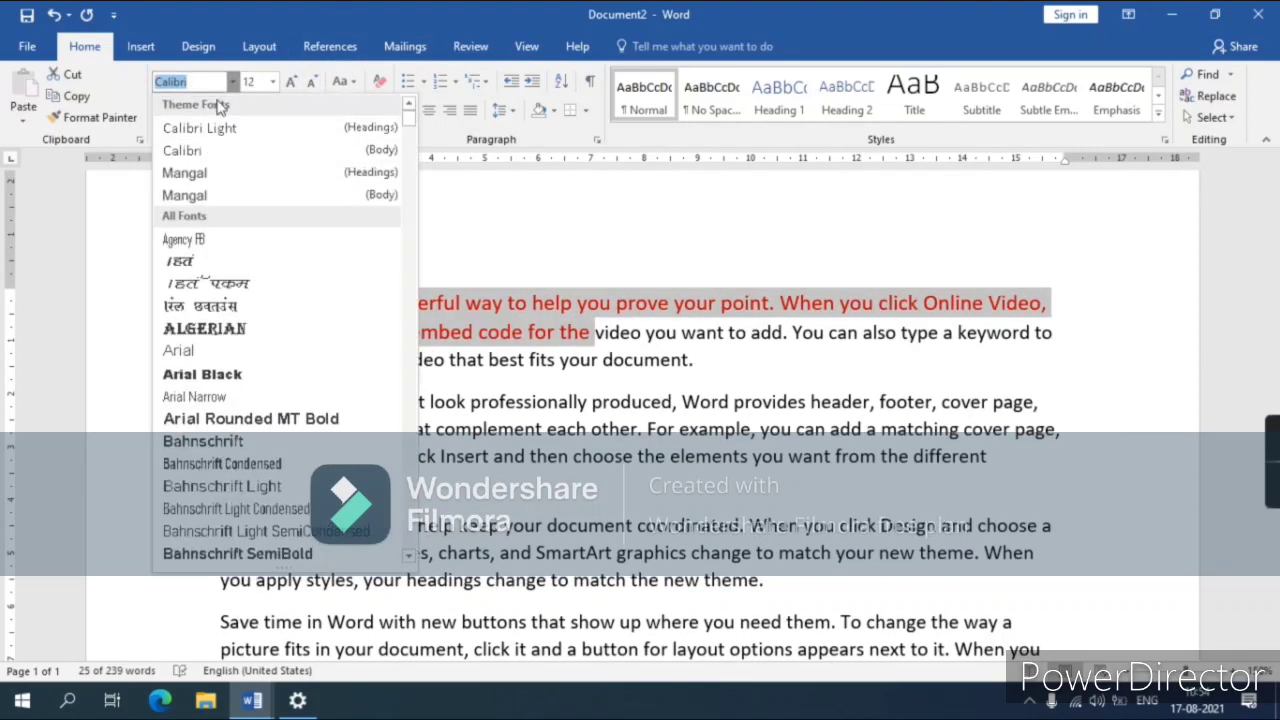
{"action": "left_click", "coordinate": [222, 376]}
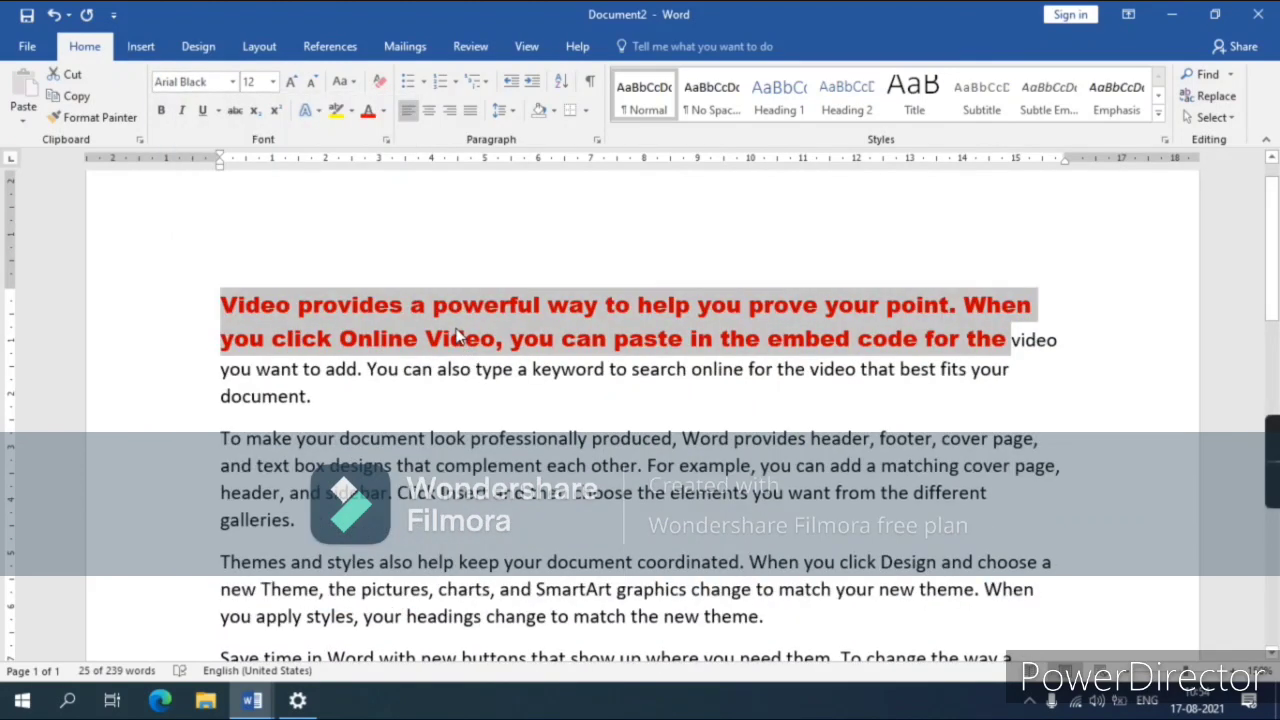
{"action": "left_click", "coordinate": [374, 304]}
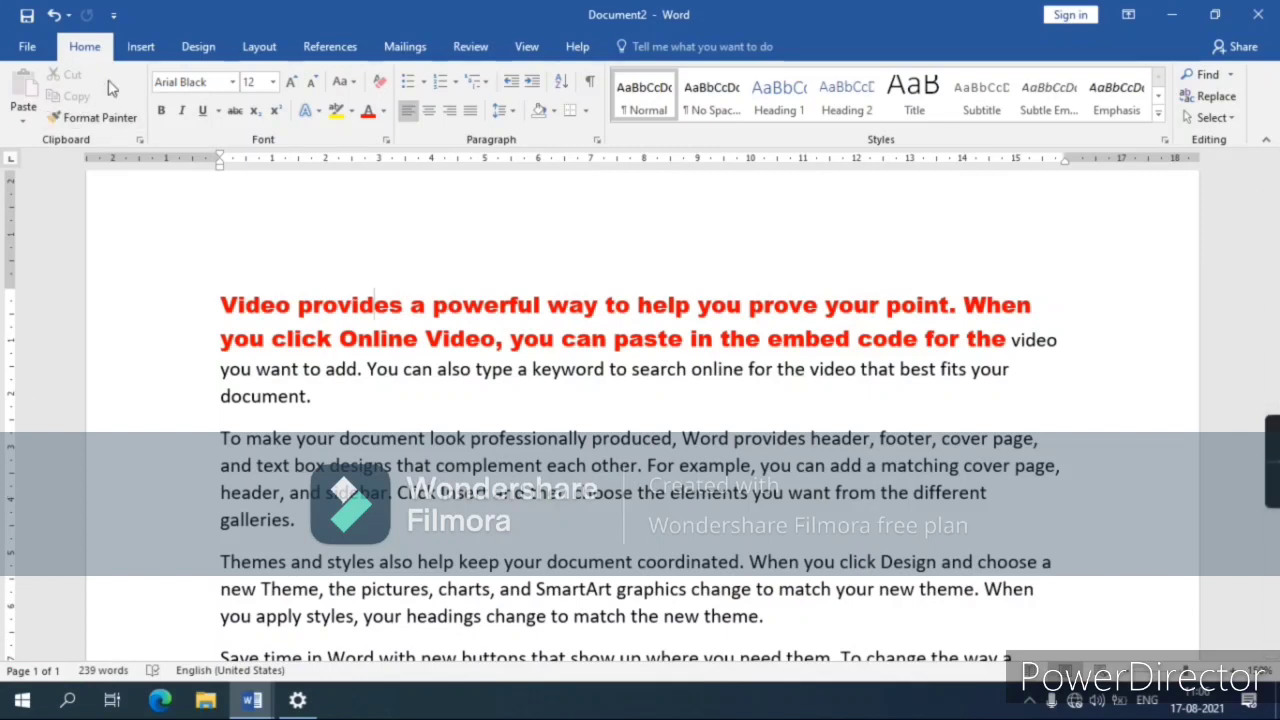
Use Format Painter to copy the red Arial Black style onto 'and styles … your headings'.
{"action": "left_click", "coordinate": [117, 121]}
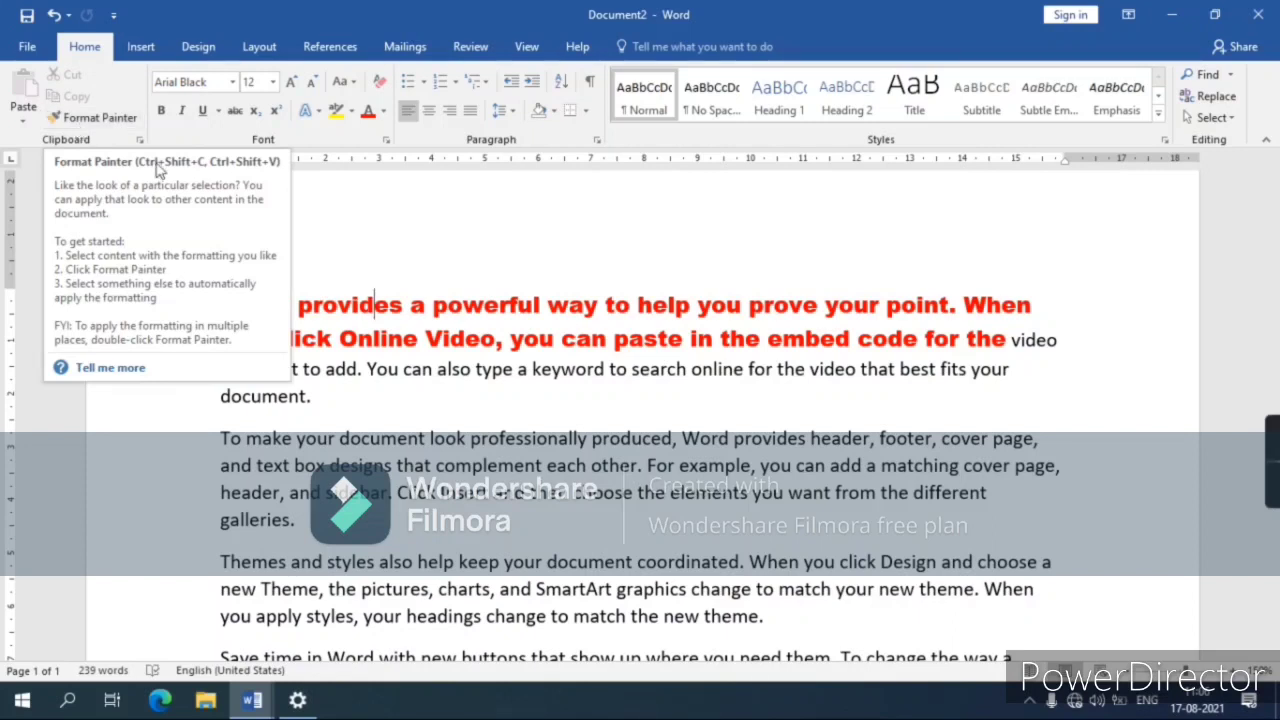
{"action": "left_click_drag", "start_coordinate": [390, 306], "coordinate": [335, 304]}
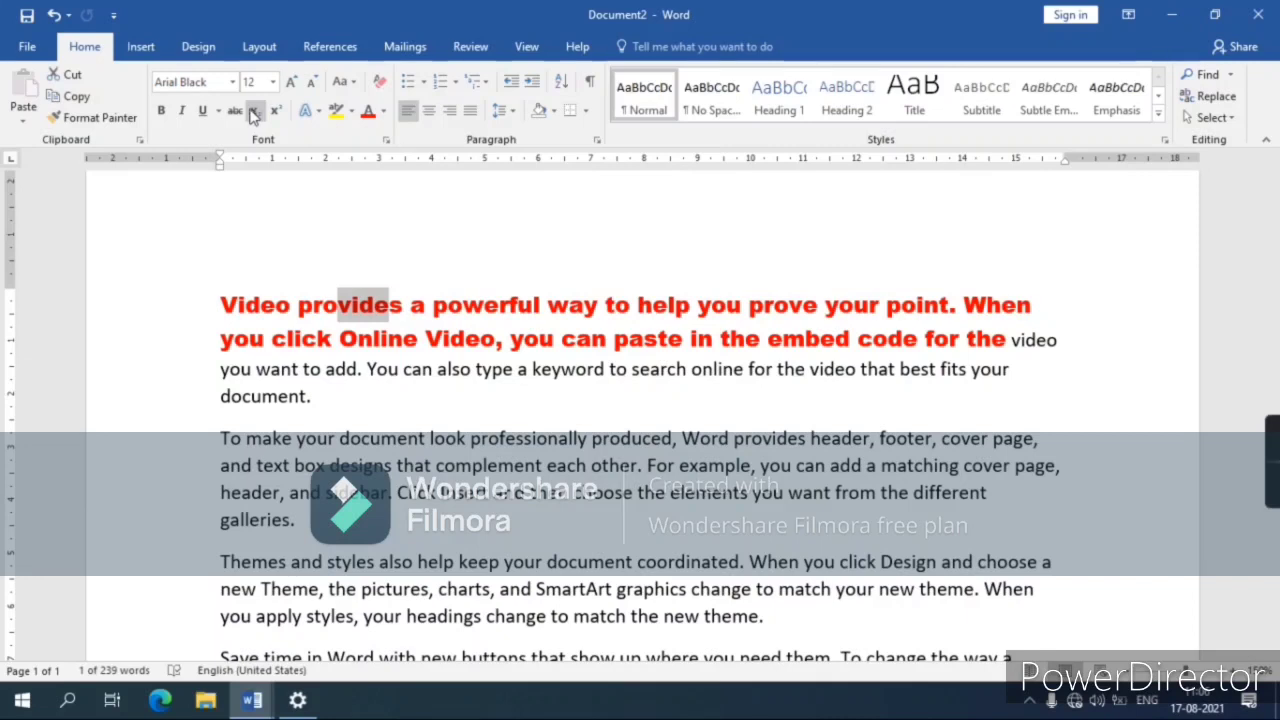
{"action": "left_click", "coordinate": [408, 311]}
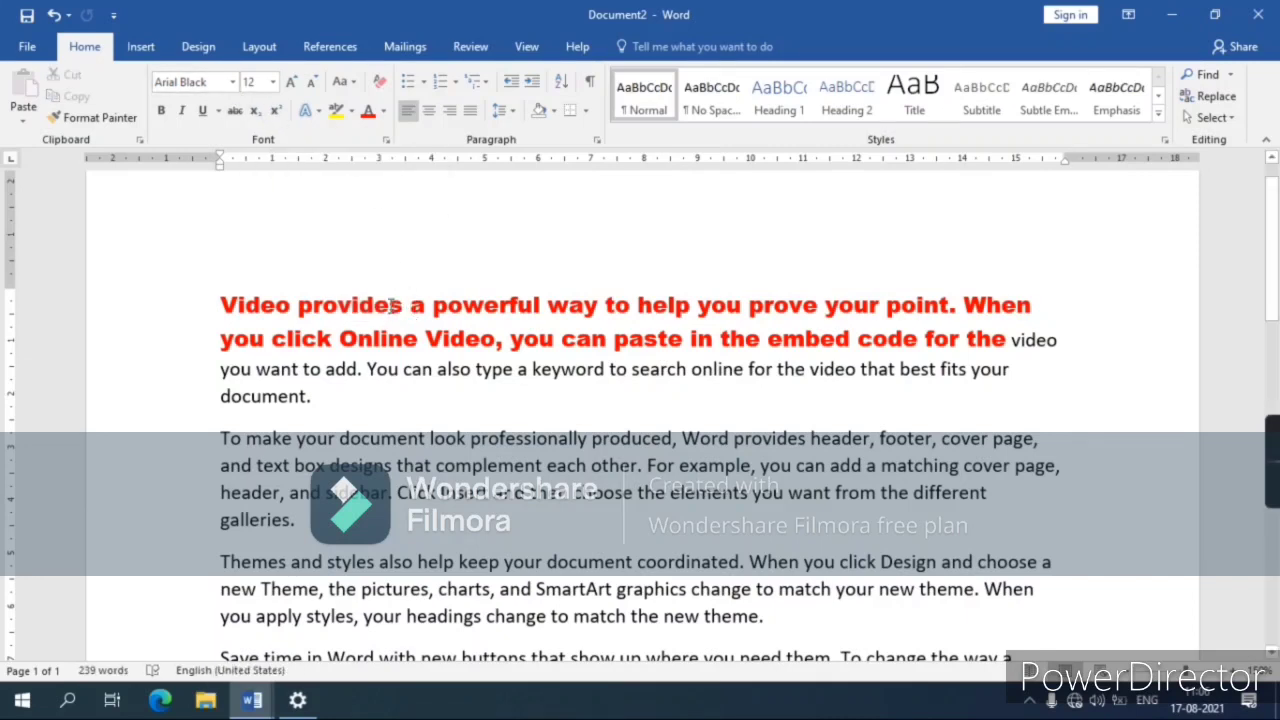
{"action": "left_click_drag", "start_coordinate": [391, 306], "coordinate": [222, 306]}
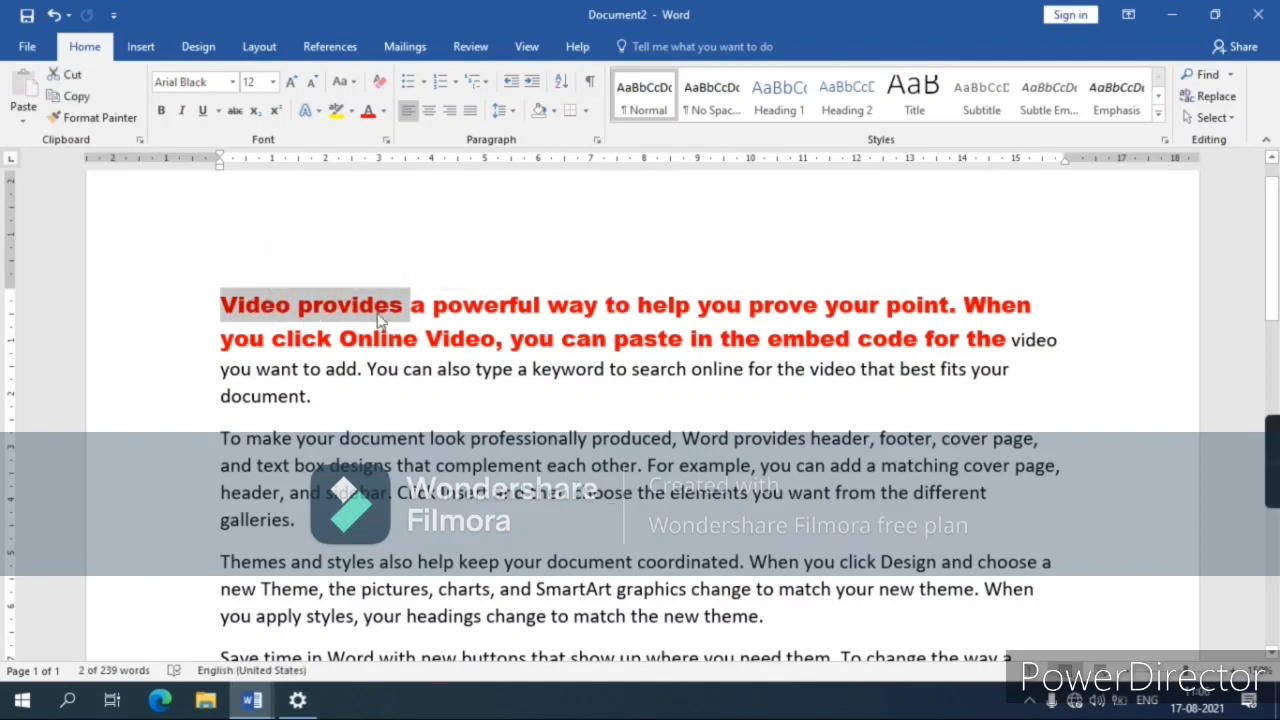
{"action": "left_click", "coordinate": [414, 364]}
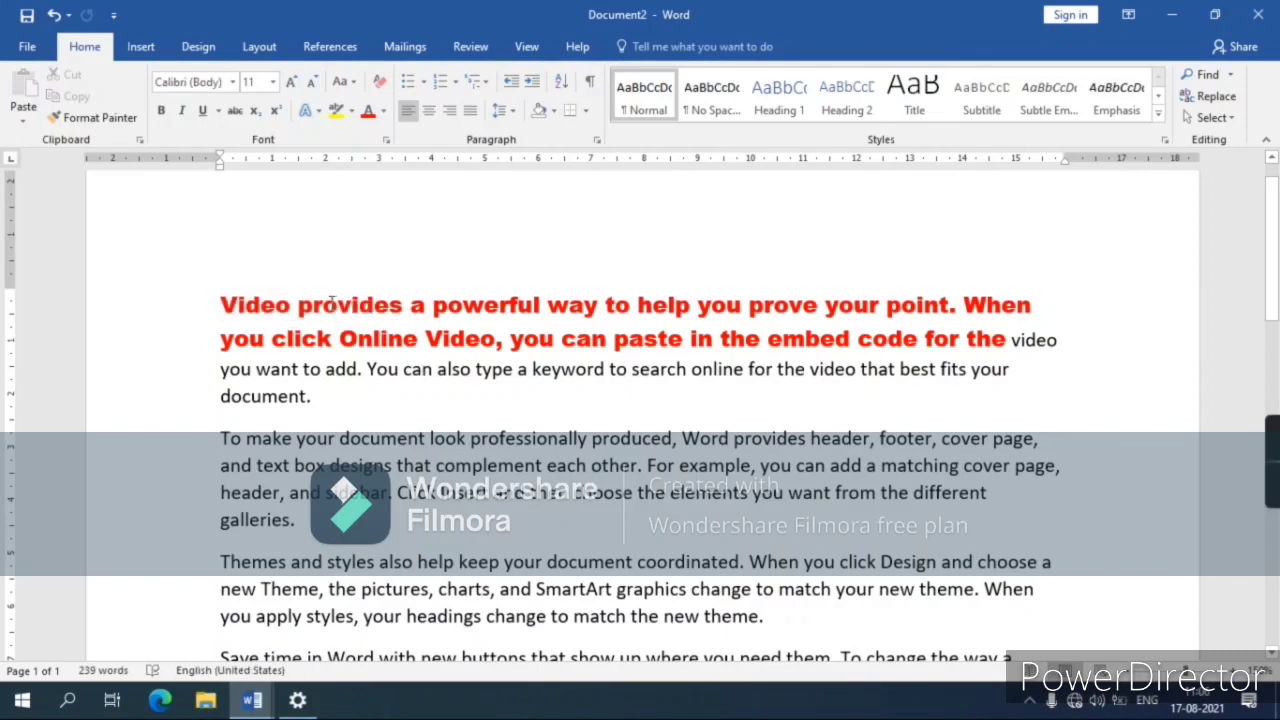
{"action": "left_click", "coordinate": [338, 300]}
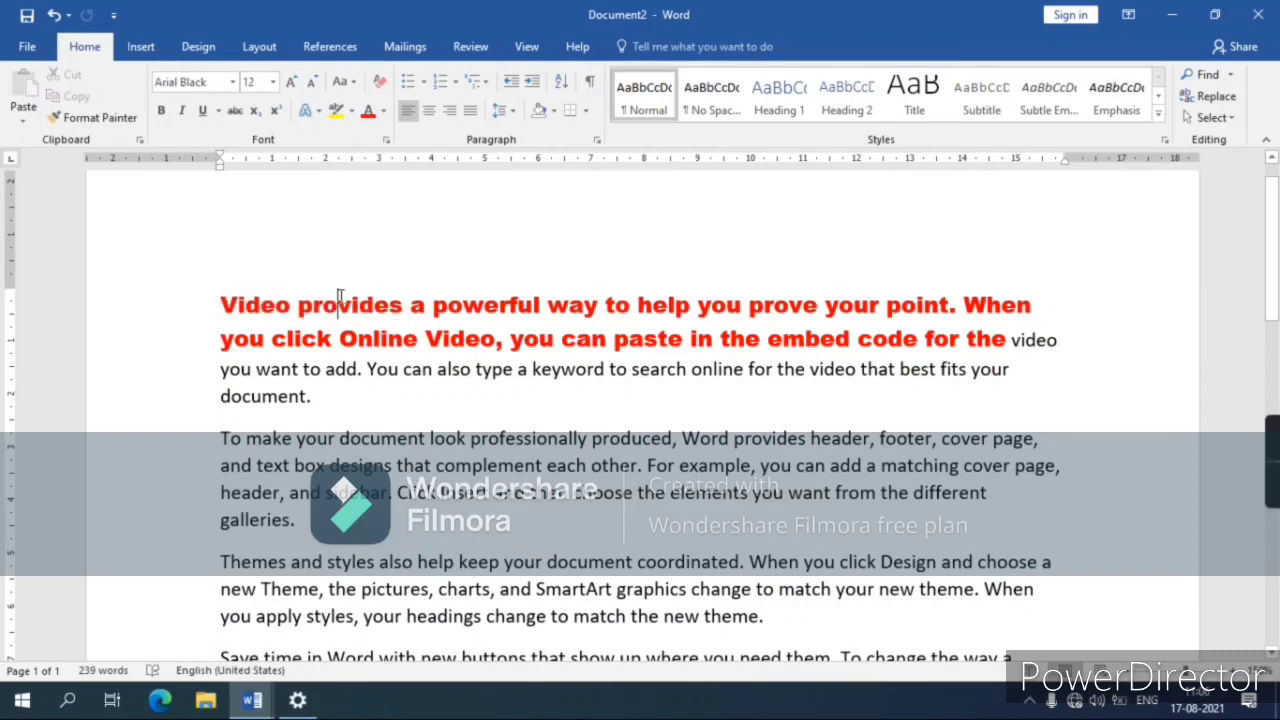
{"action": "left_click", "coordinate": [95, 120]}
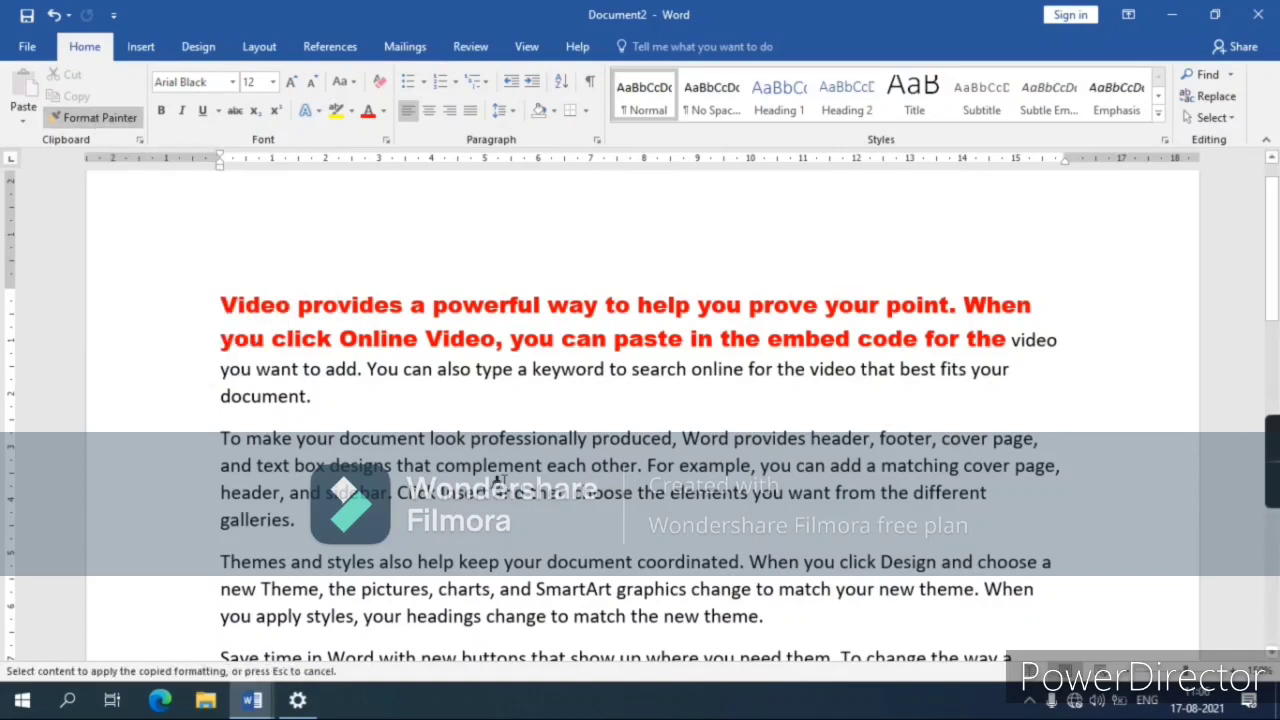
{"action": "scroll", "coordinate": [395, 456], "scroll_direction": "down", "scroll_amount": 3}
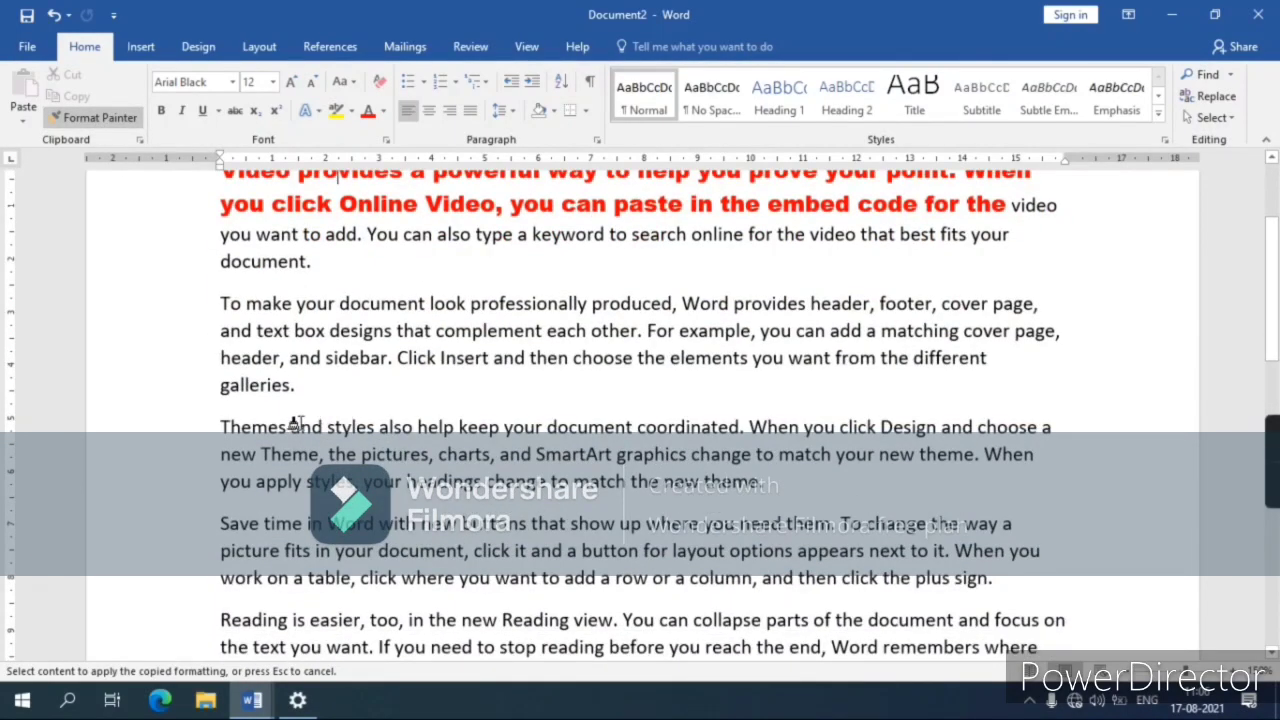
{"action": "left_click_drag", "start_coordinate": [291, 426], "coordinate": [487, 482]}
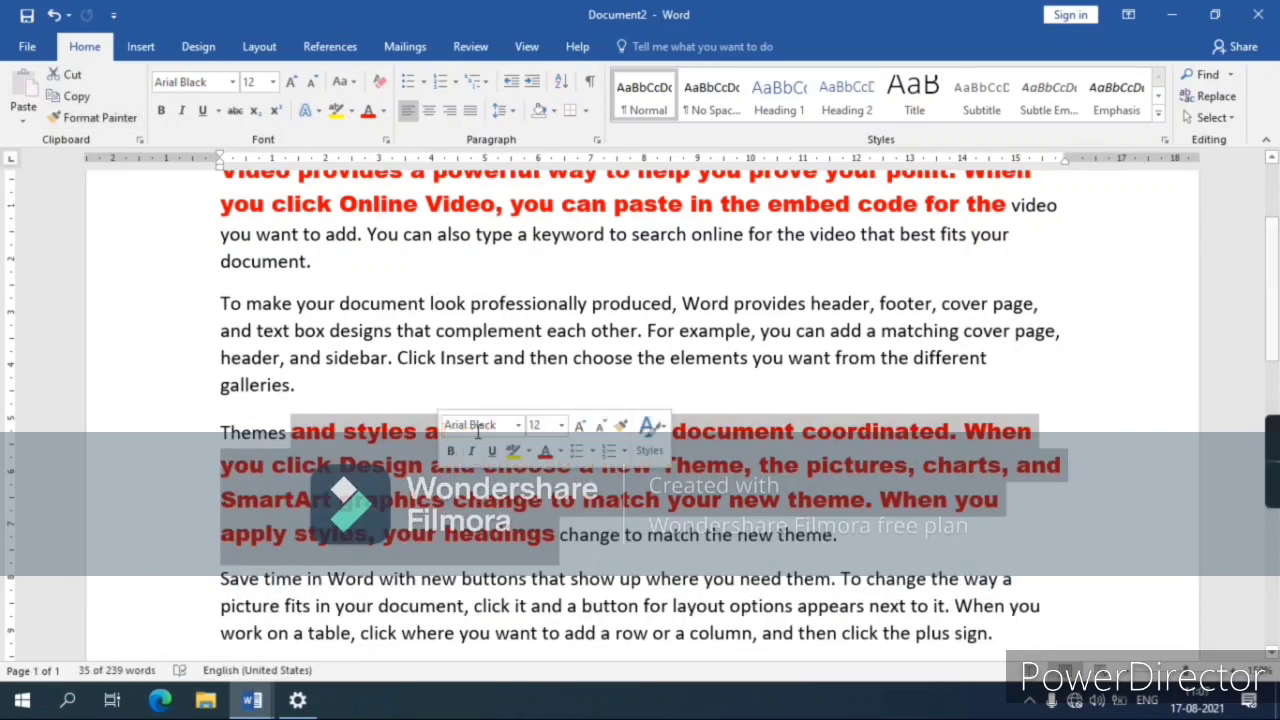
{"action": "double_click", "coordinate": [509, 357]}
{"action": "scroll", "coordinate": [505, 350], "scroll_direction": "up", "scroll_amount": 2}
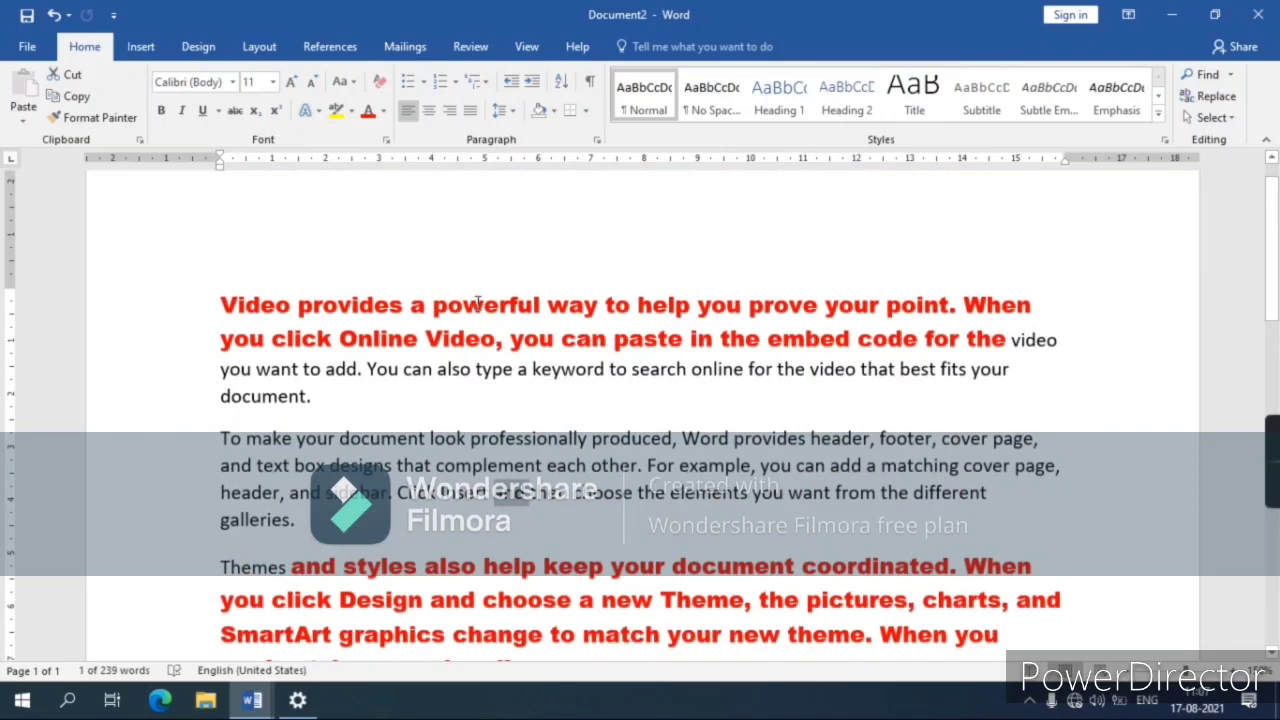
{"action": "left_click_drag", "start_coordinate": [478, 302], "coordinate": [466, 304]}
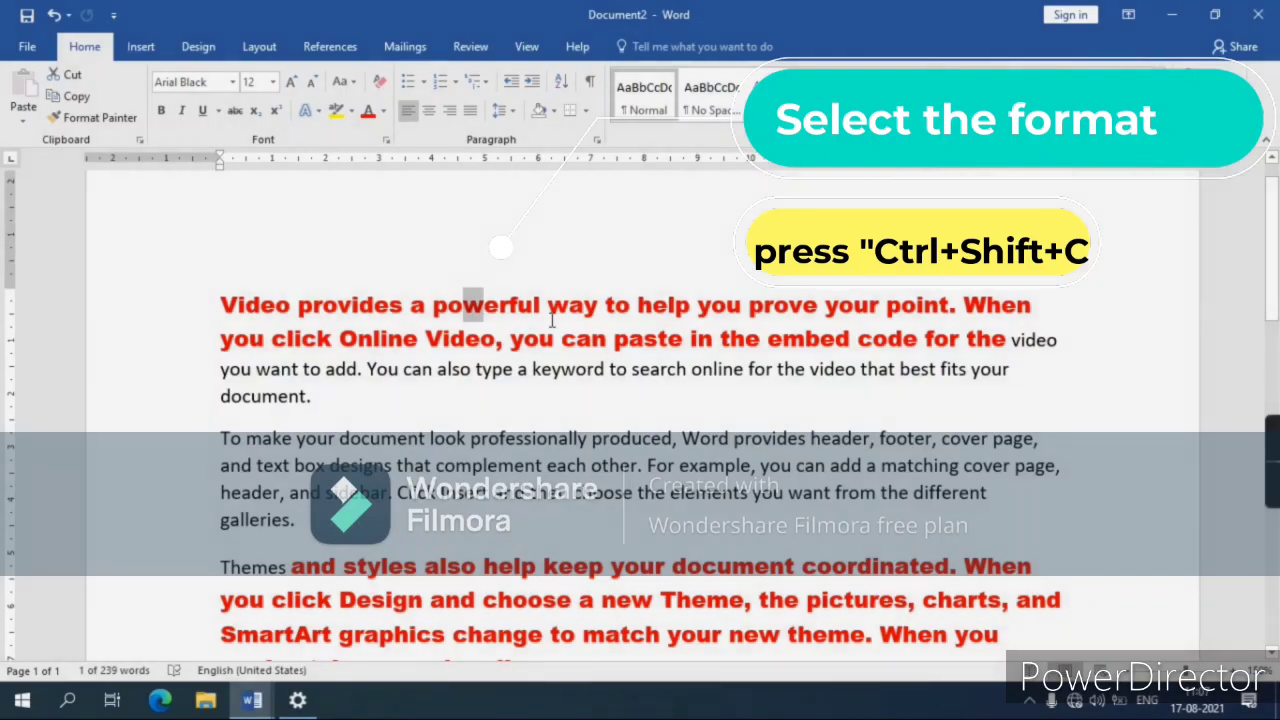
Apply the copied red Arial Black formatting to 'your document … to add a' with Ctrl+Shift+V.
{"action": "scroll", "coordinate": [510, 380], "scroll_direction": "down", "scroll_amount": 2}
{"action": "scroll", "coordinate": [469, 433], "scroll_direction": "down", "scroll_amount": 4}
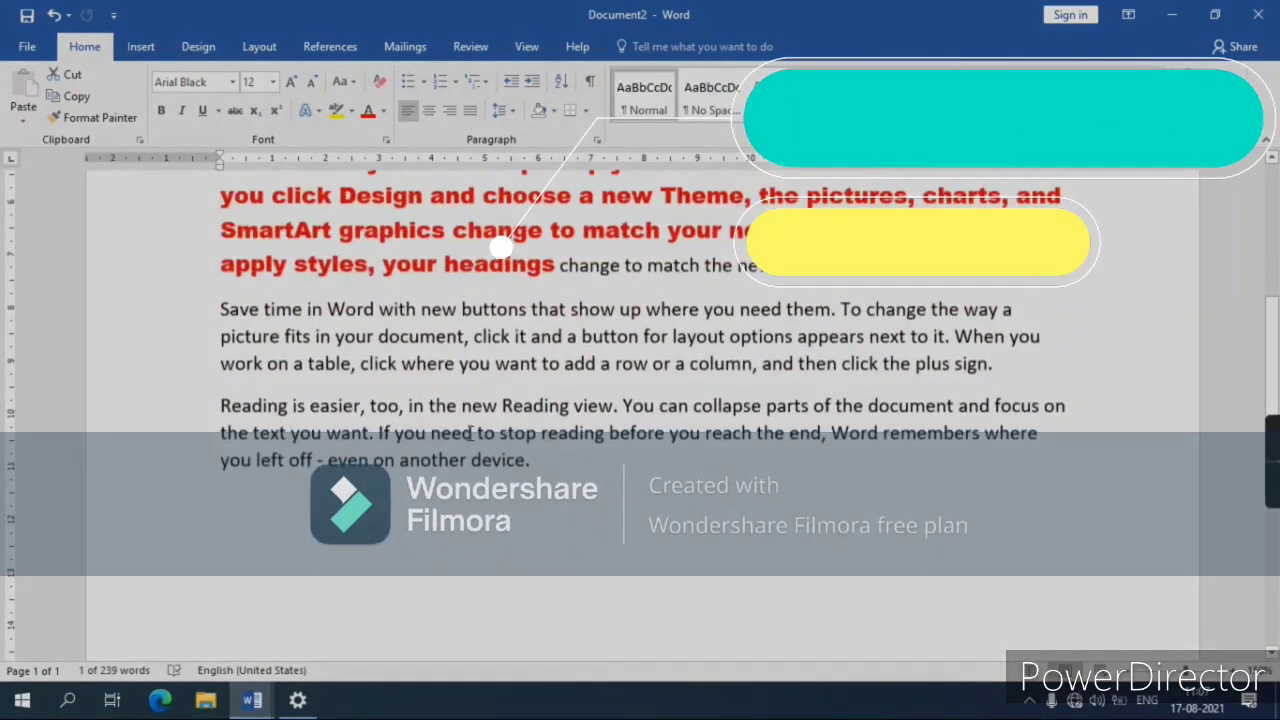
{"action": "left_click_drag", "start_coordinate": [335, 336], "coordinate": [617, 369]}
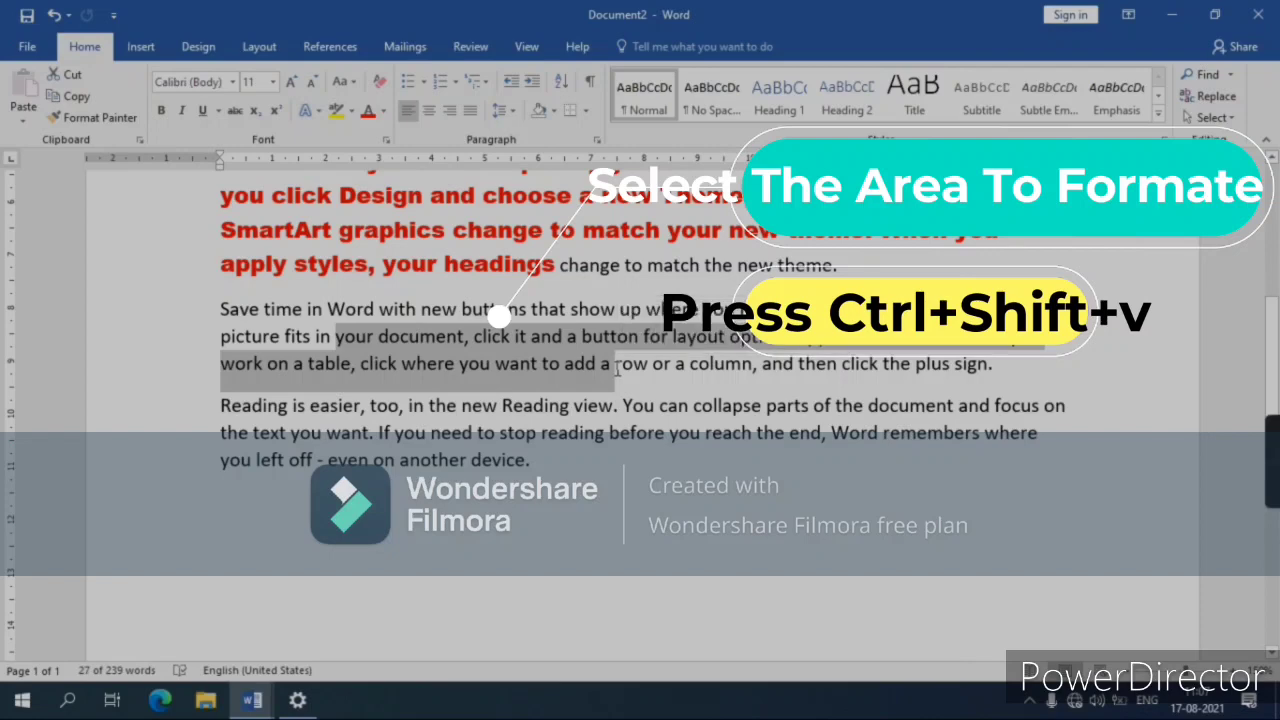
{"action": "key", "text": "ctrl+shift+v"}
{"action": "scroll", "coordinate": [617, 375], "scroll_direction": "up", "scroll_amount": 2}
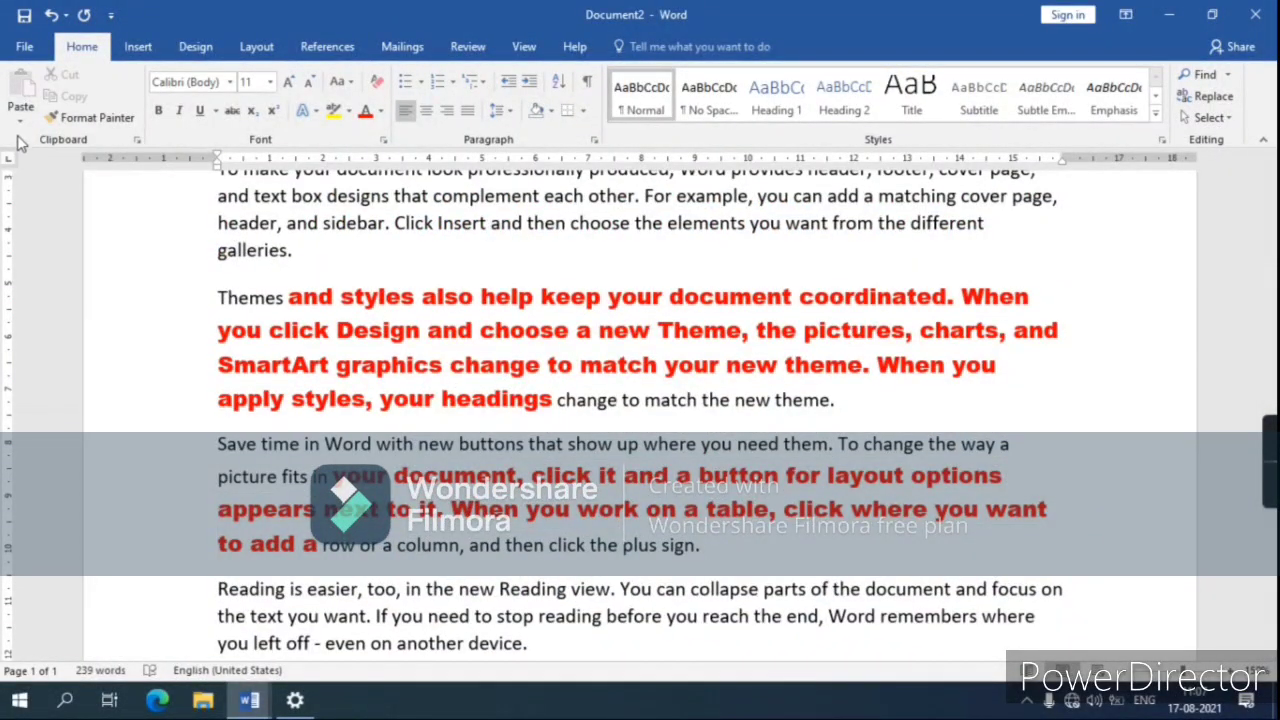
{"action": "left_click", "coordinate": [22, 121]}
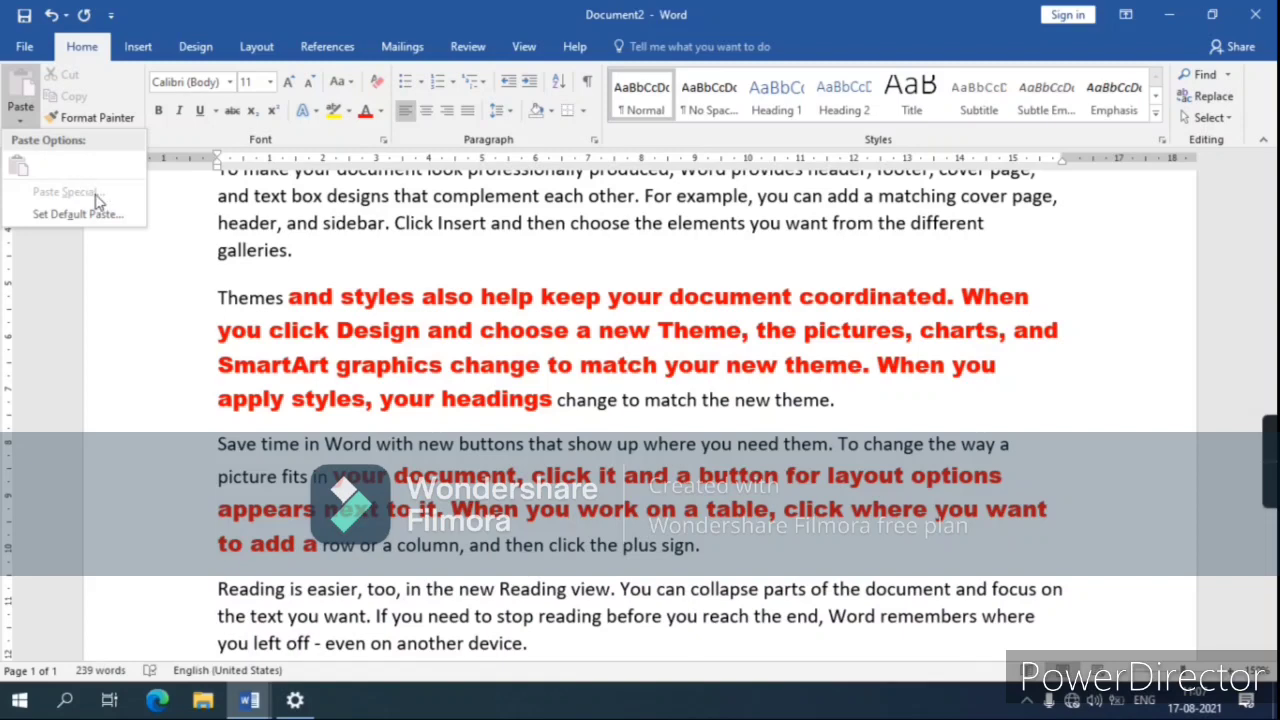
{"action": "left_click", "coordinate": [420, 277]}
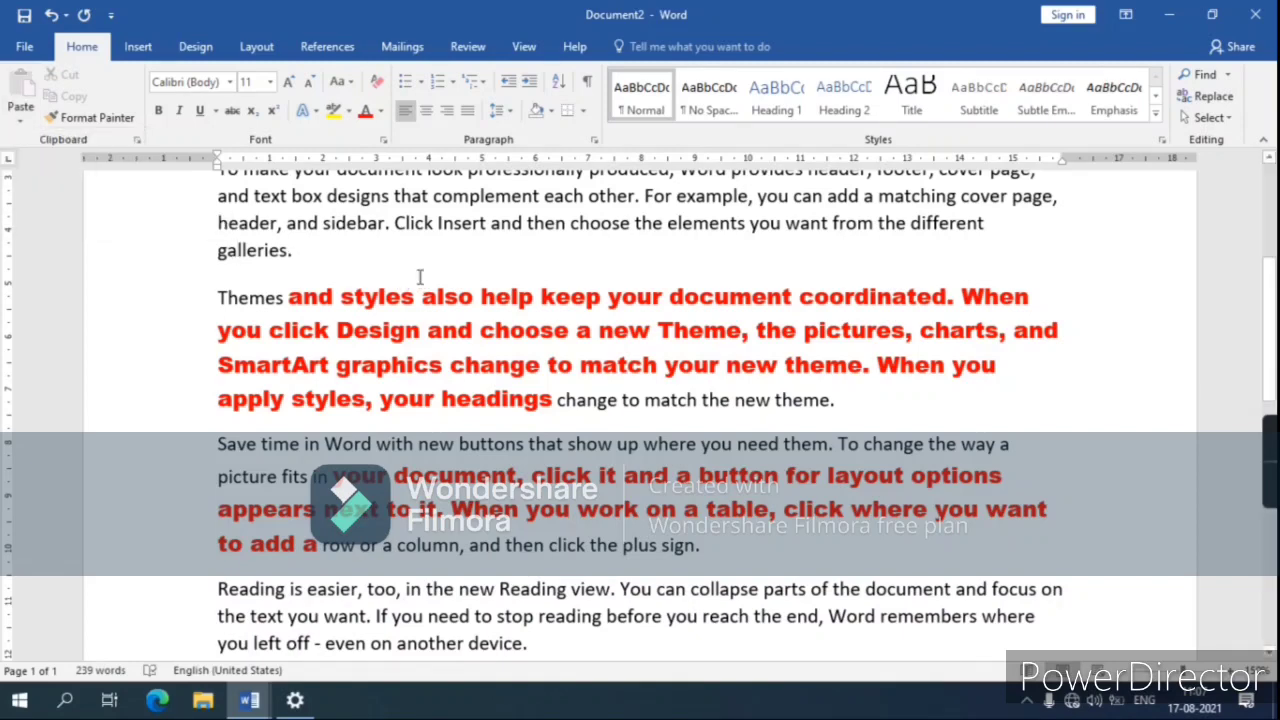
{"action": "scroll", "coordinate": [420, 277], "scroll_direction": "up", "scroll_amount": 1}
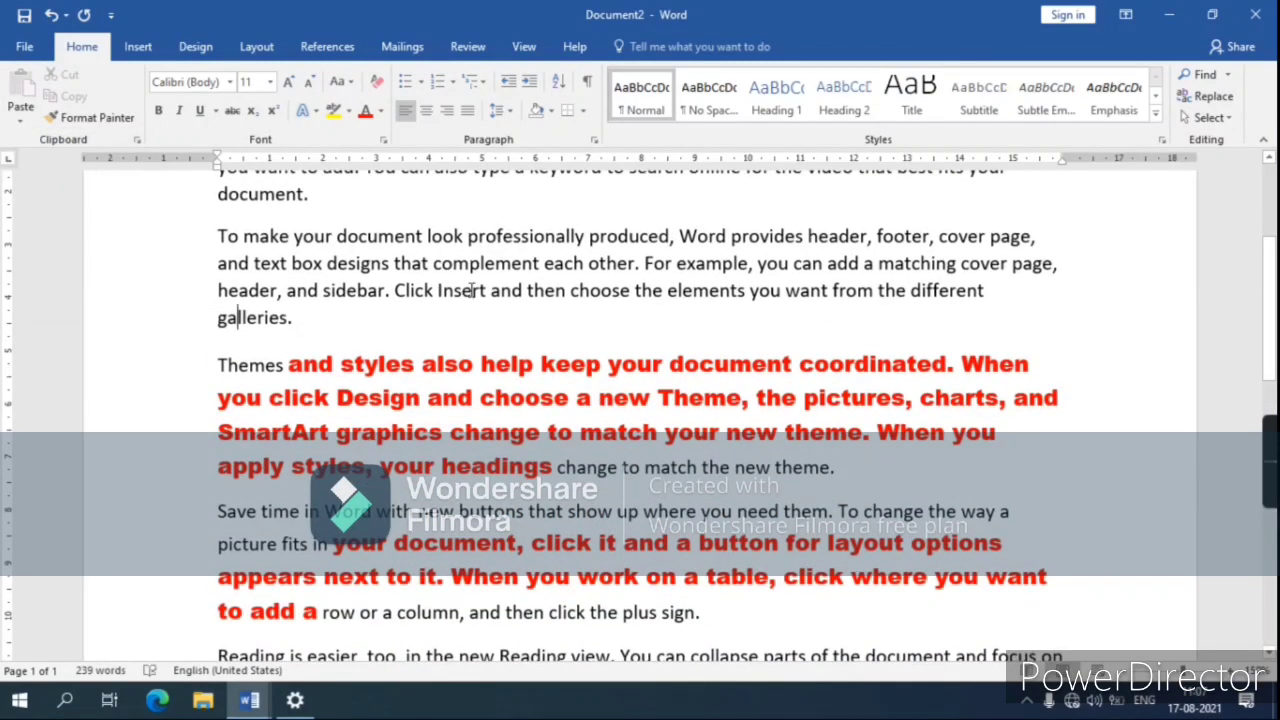
Copy the whole 'To make your document…' paragraph and place the cursor below the last paragraph.
{"action": "left_click_drag", "start_coordinate": [488, 290], "coordinate": [291, 244]}
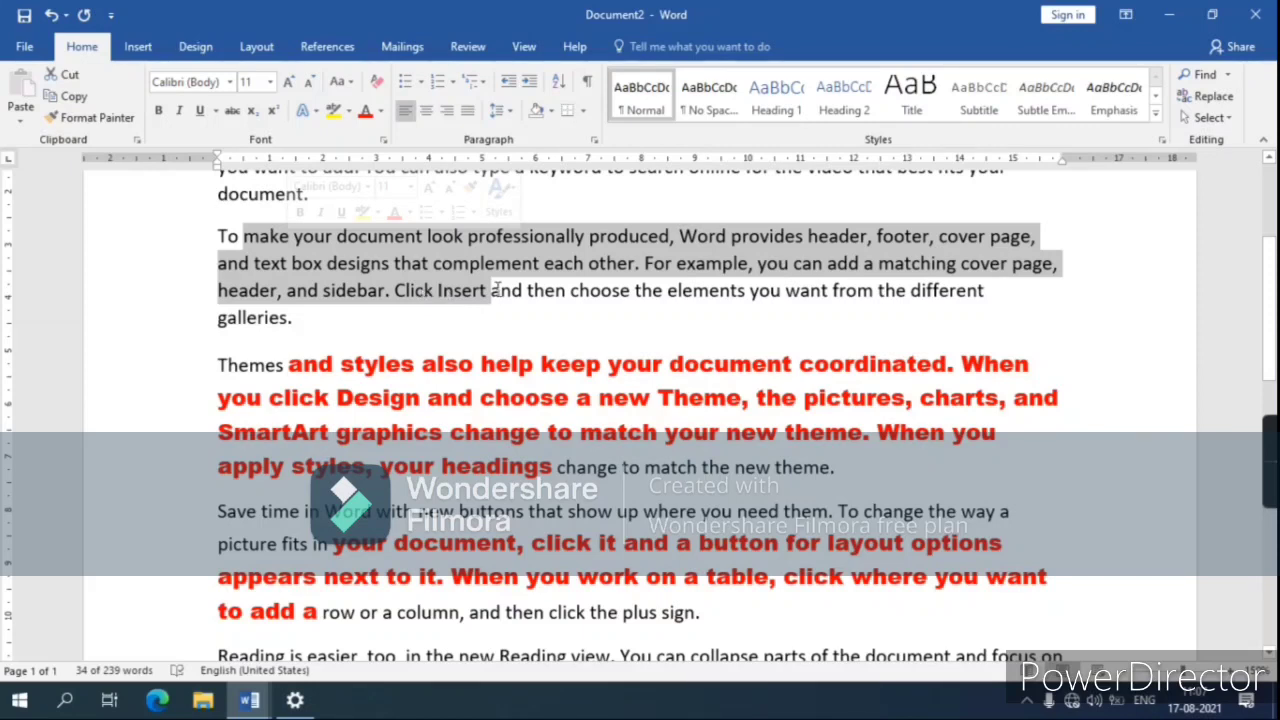
{"action": "left_click", "coordinate": [501, 290]}
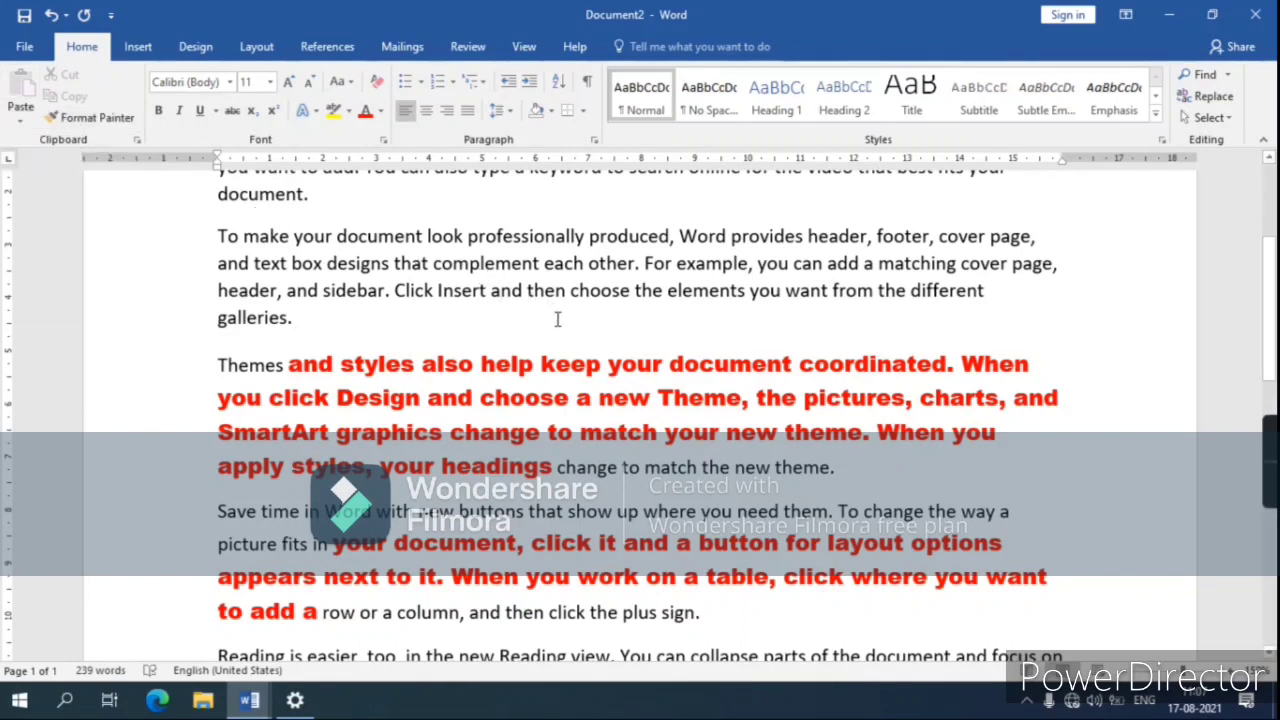
{"action": "scroll", "coordinate": [557, 319], "scroll_direction": "up", "scroll_amount": 3}
{"action": "scroll", "coordinate": [520, 370], "scroll_direction": "down", "scroll_amount": 3}
{"action": "left_click_drag", "start_coordinate": [314, 317], "coordinate": [234, 243]}
{"action": "left_click_drag", "start_coordinate": [230, 245], "coordinate": [228, 242]}
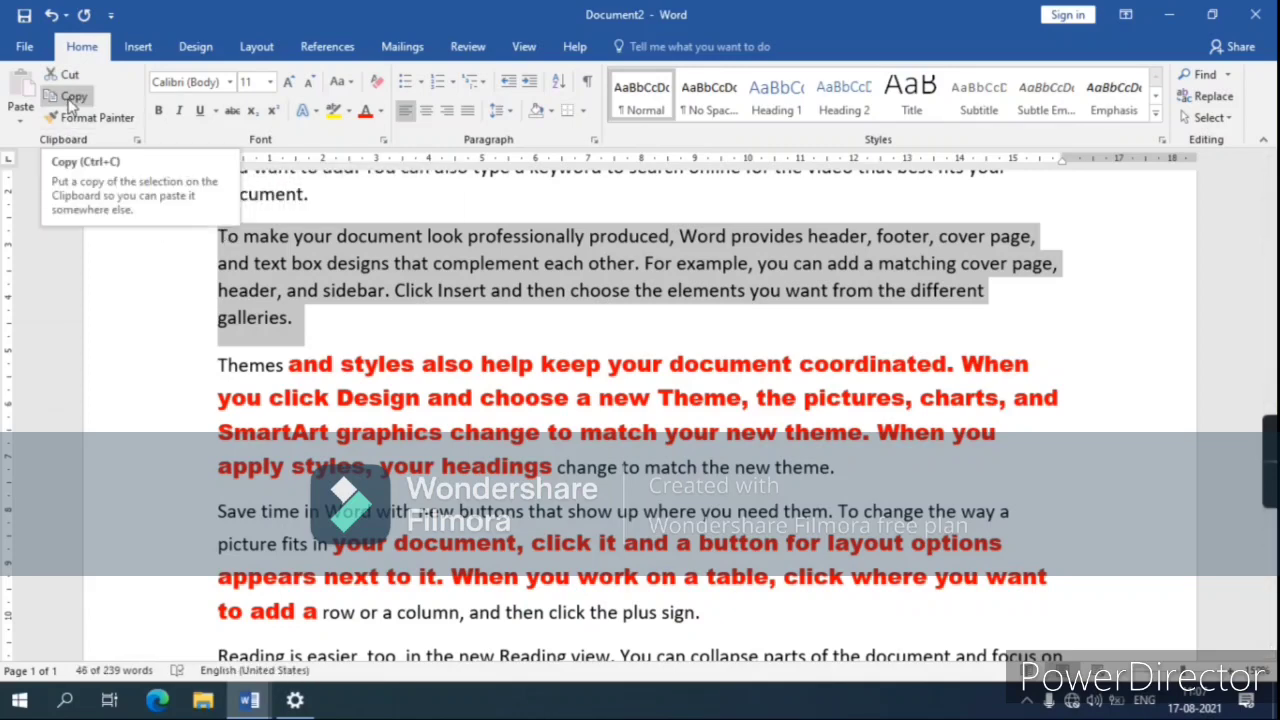
{"action": "left_click", "coordinate": [70, 97]}
{"action": "scroll", "coordinate": [557, 448], "scroll_direction": "down", "scroll_amount": 5}
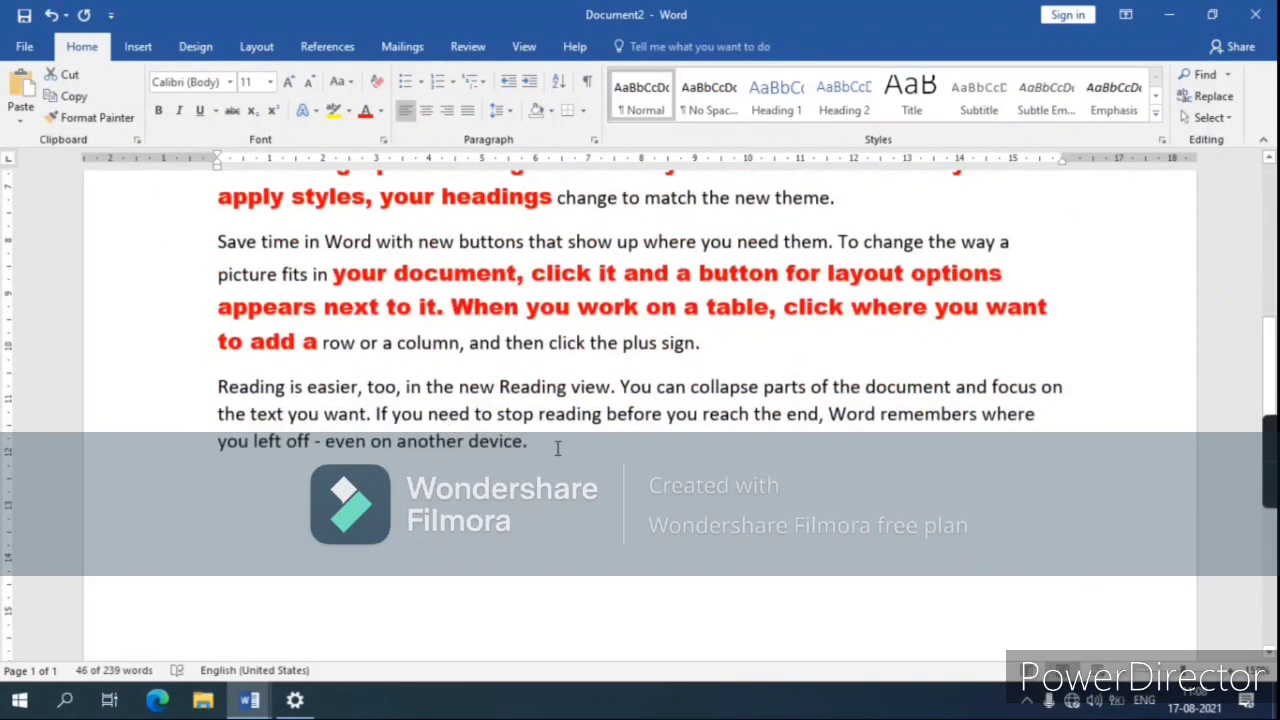
{"action": "left_click", "coordinate": [557, 448]}
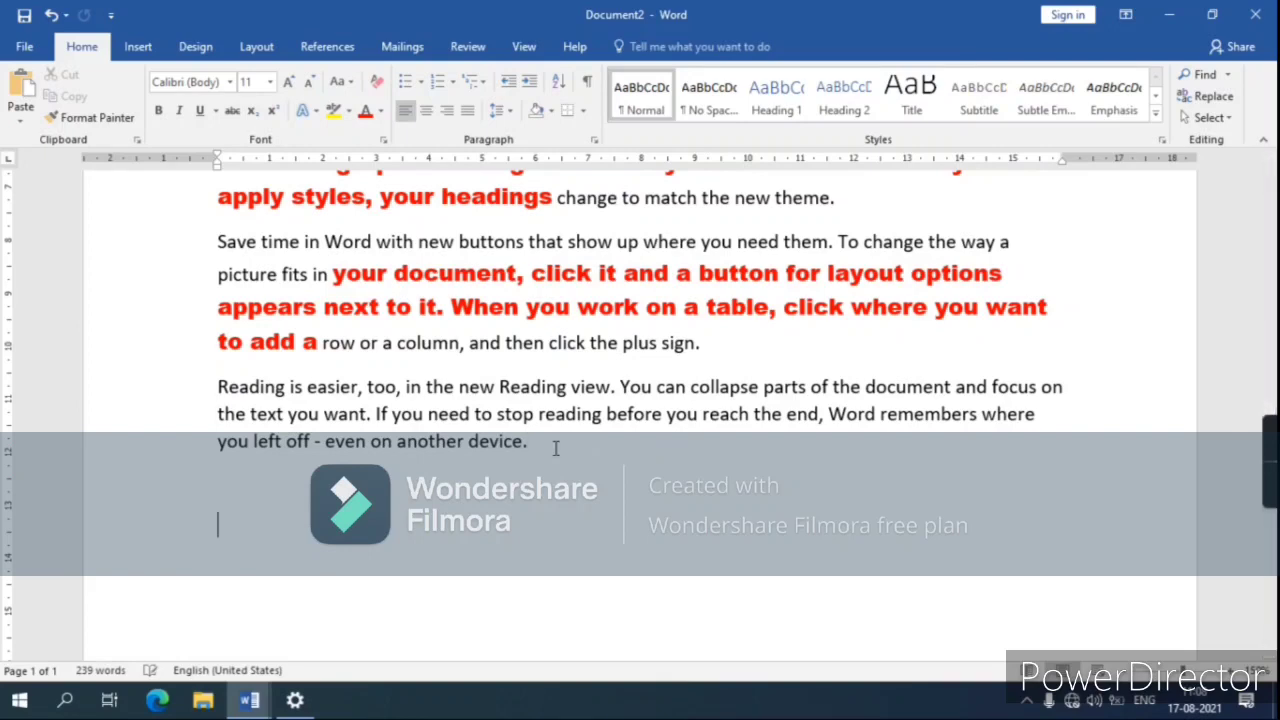
Paste the copied paragraph via Paste Special as a linked Microsoft Word Document Object.
{"action": "left_click", "coordinate": [22, 122]}
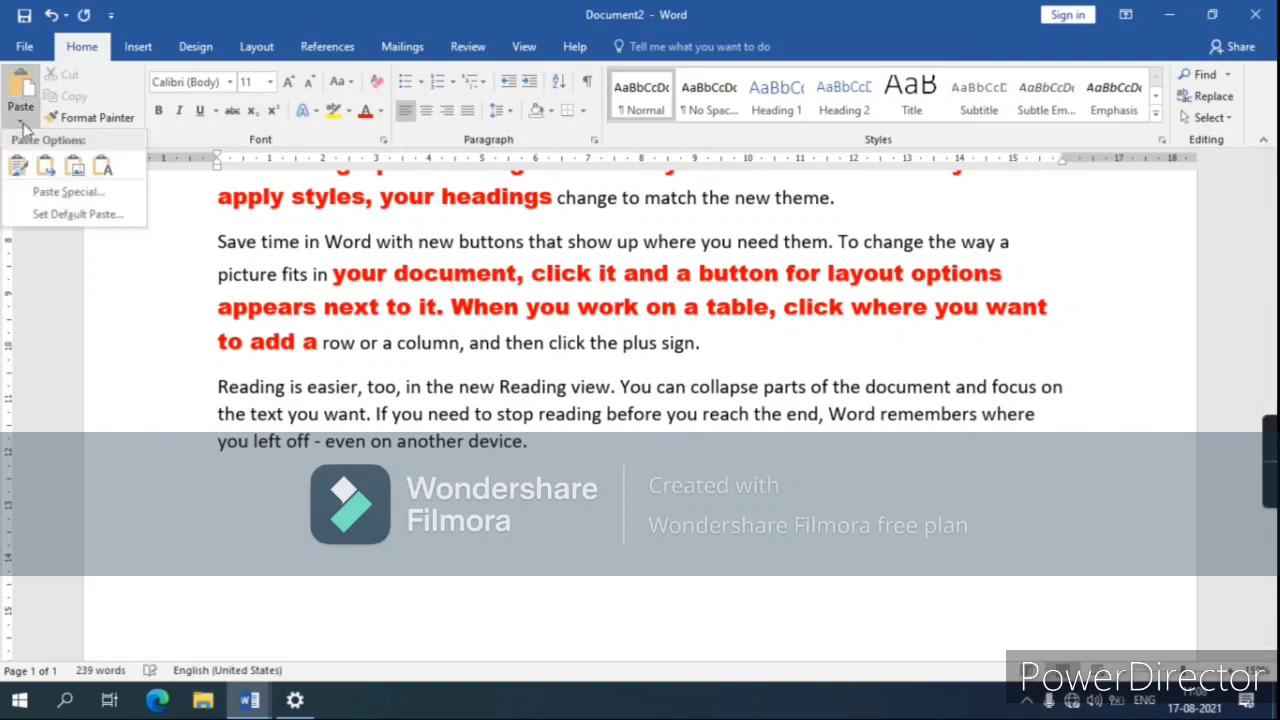
{"action": "left_click", "coordinate": [47, 196]}
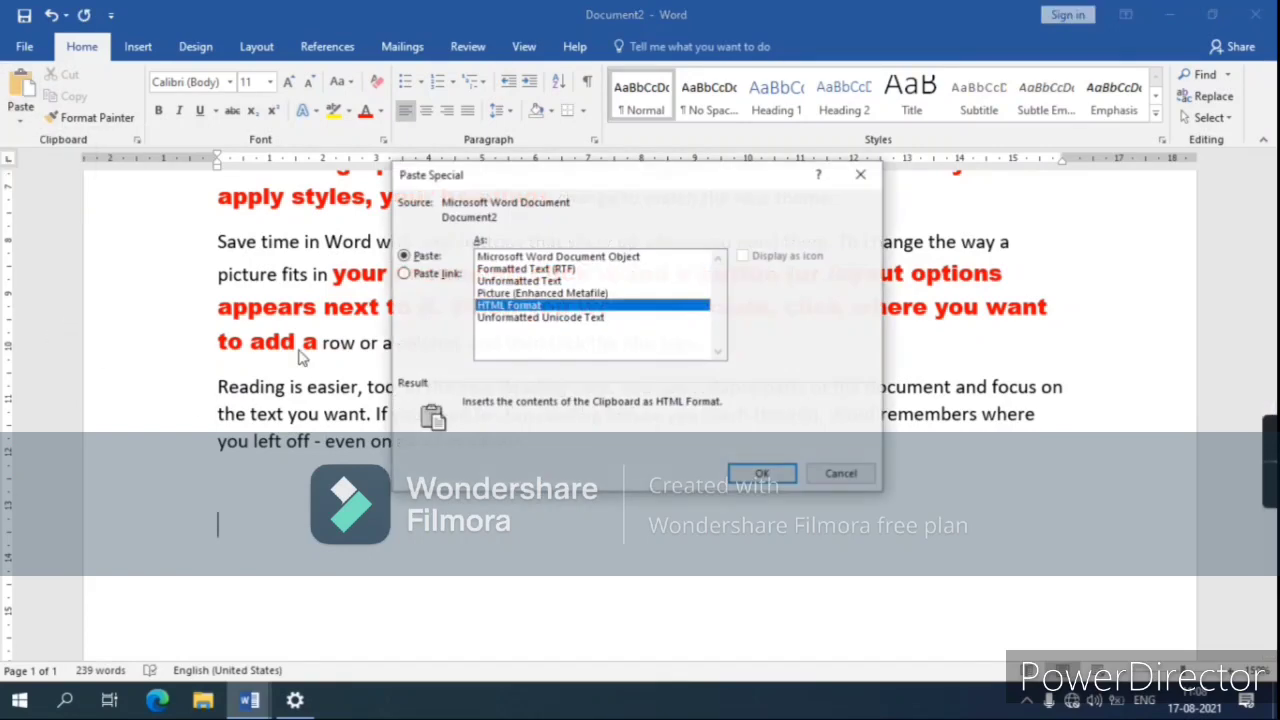
{"action": "left_click", "coordinate": [405, 274]}
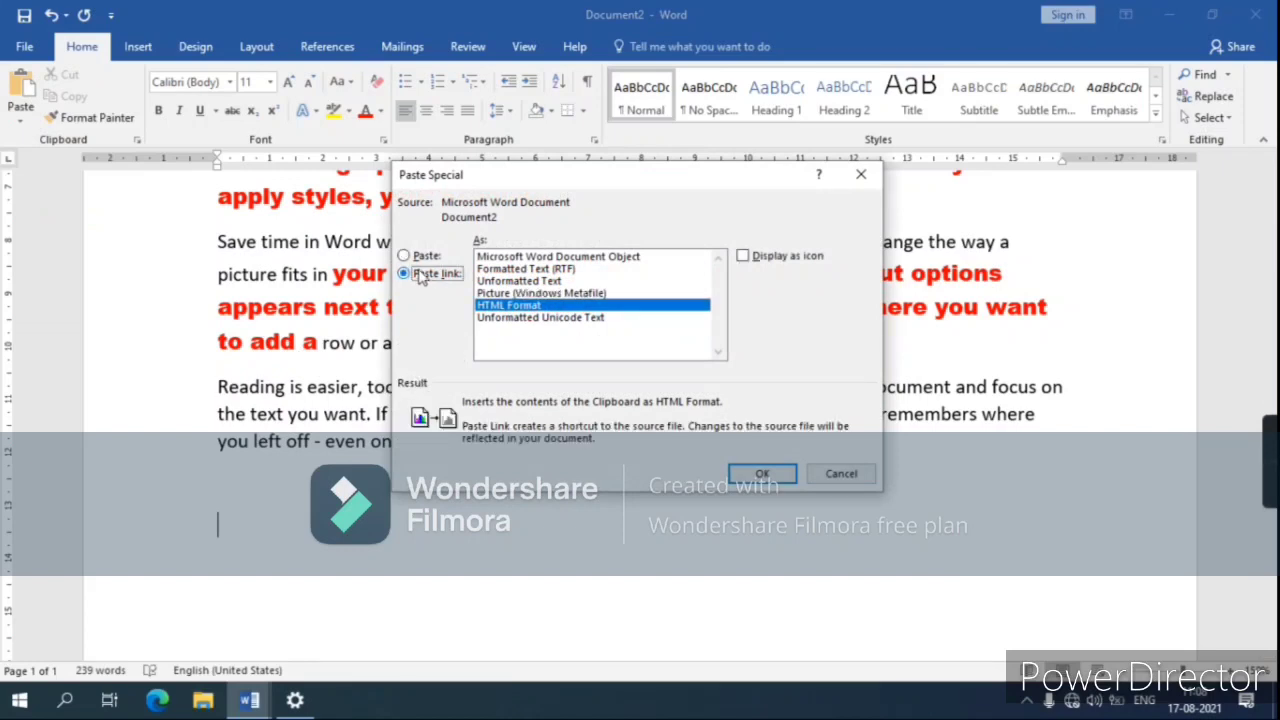
{"action": "left_click", "coordinate": [538, 258]}
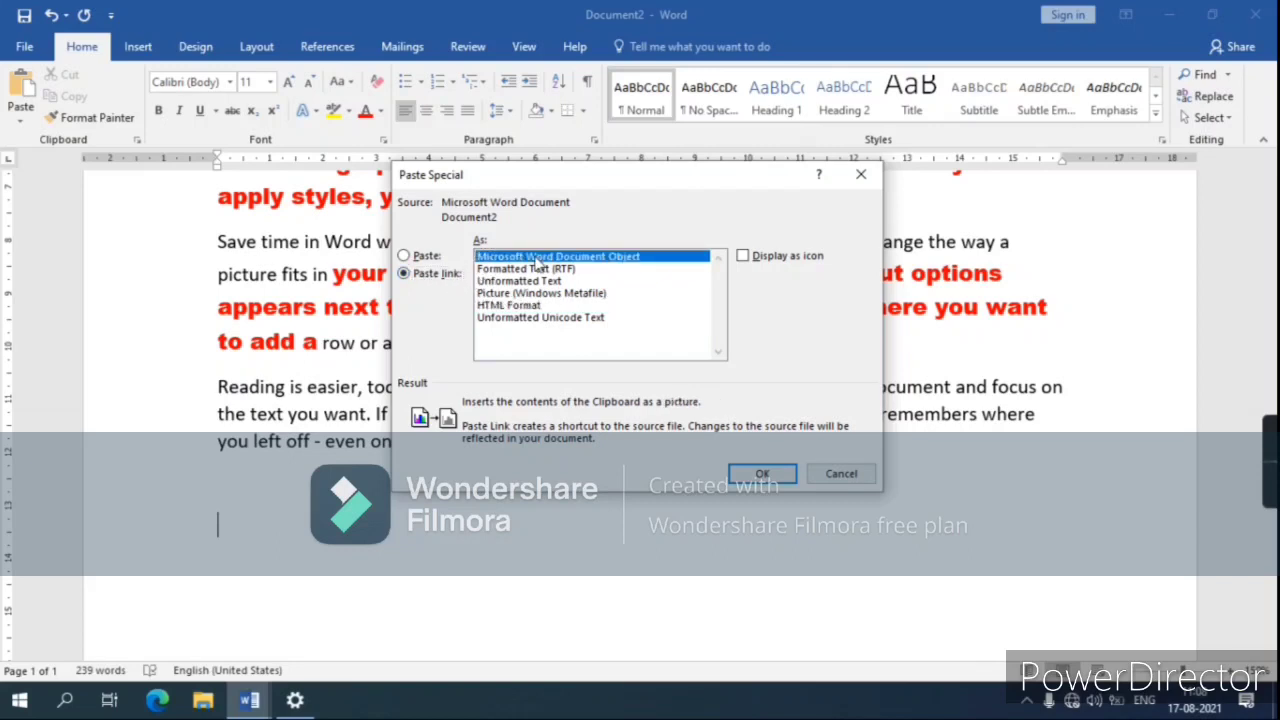
{"action": "left_click", "coordinate": [768, 470]}
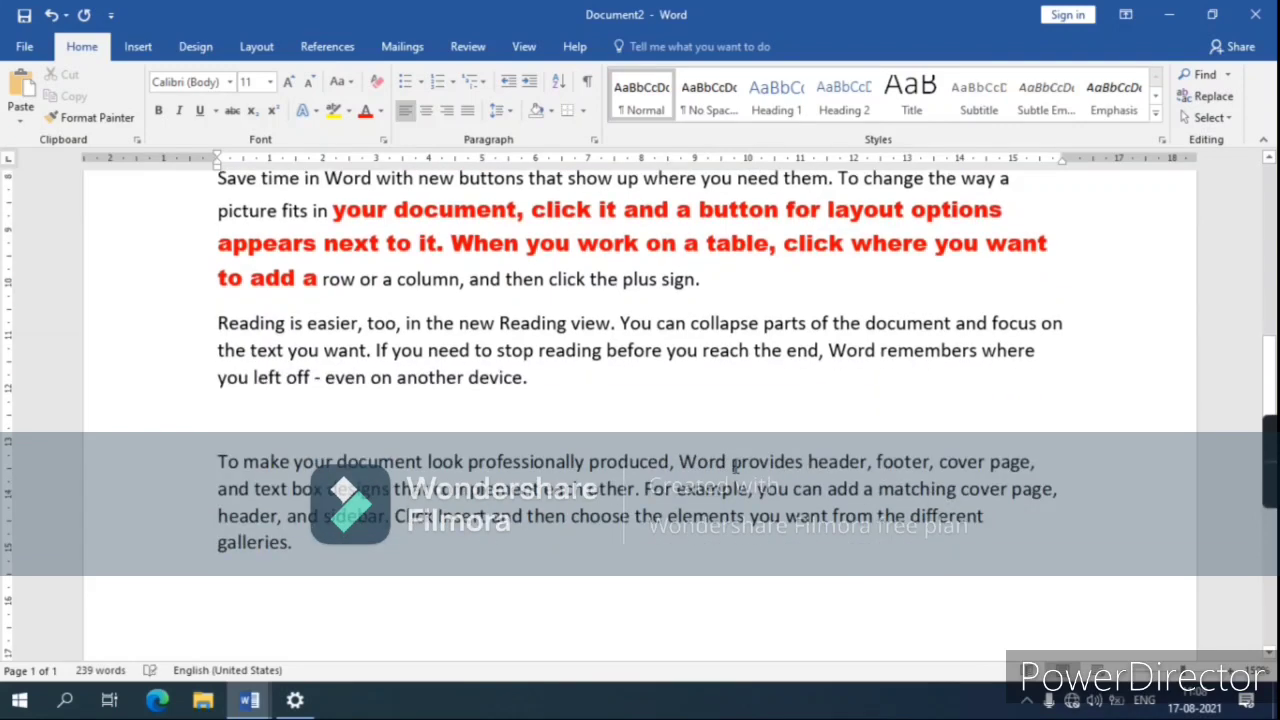
{"action": "left_click", "coordinate": [737, 465]}
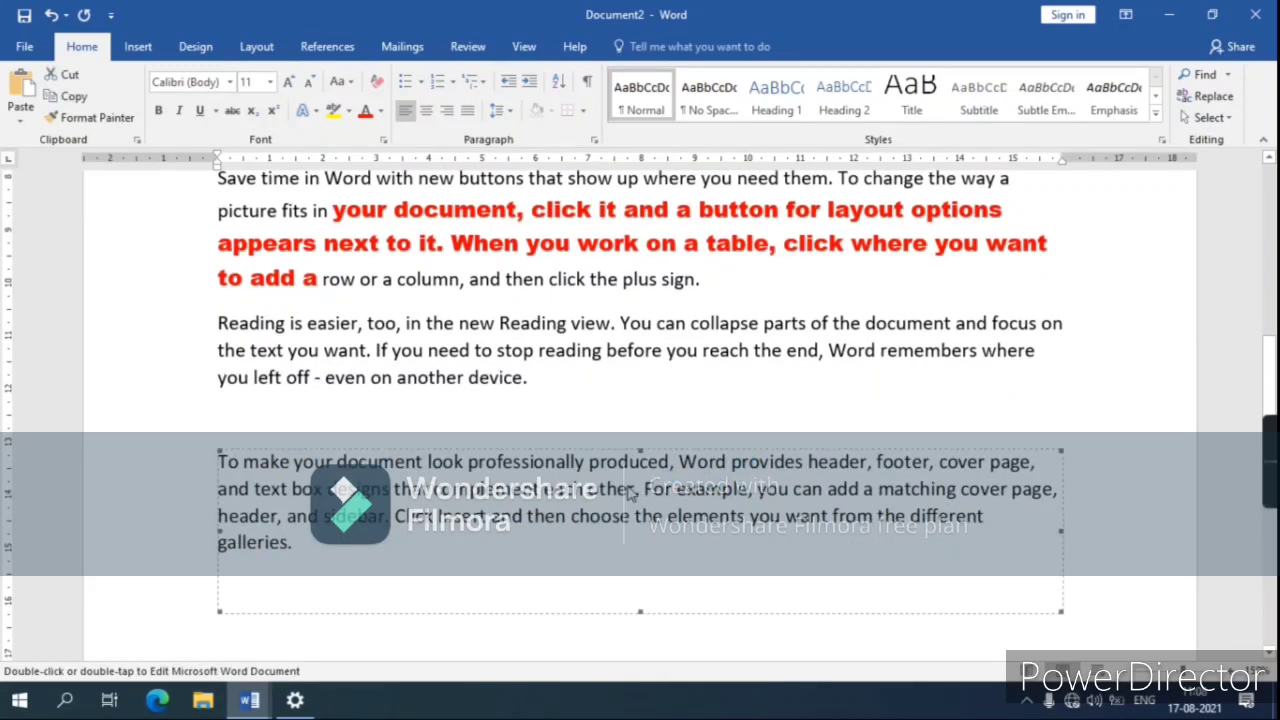
From the linked copy, open its source and make 'look professionally' bold at 12 pt.
{"action": "double_click", "coordinate": [630, 493]}
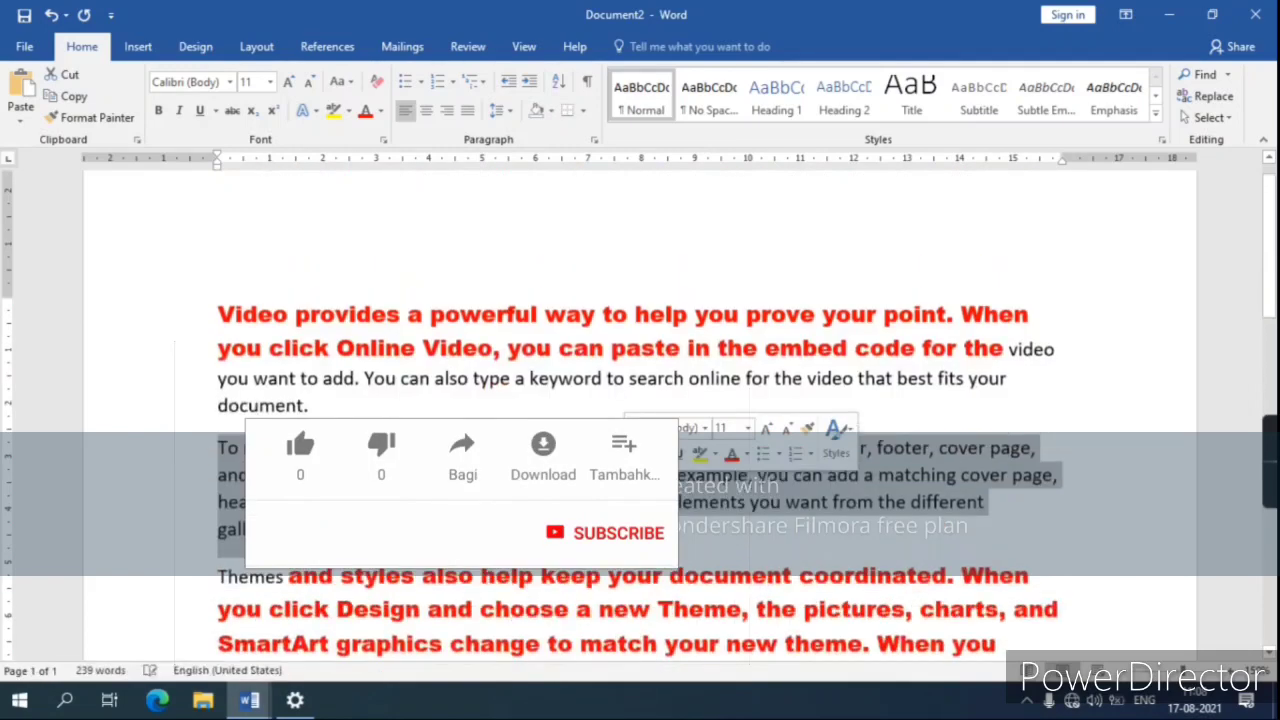
{"action": "left_click", "coordinate": [640, 250]}
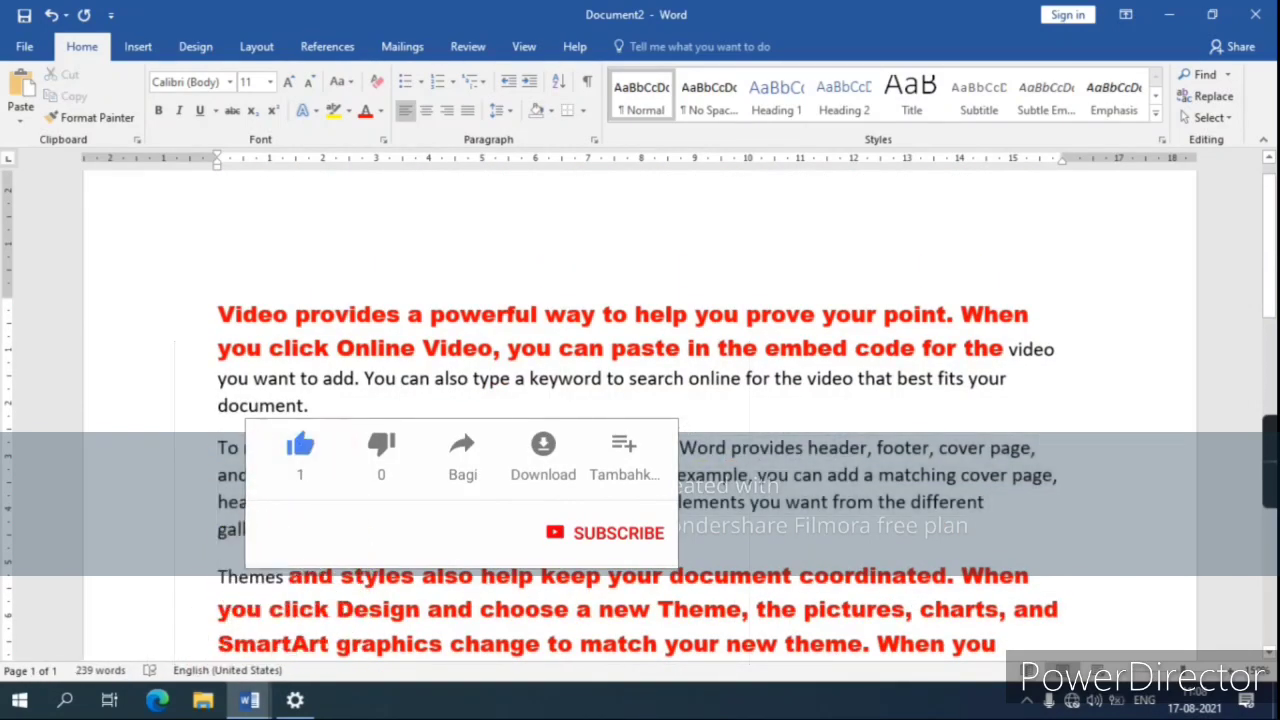
{"action": "double_click", "coordinate": [430, 440]}
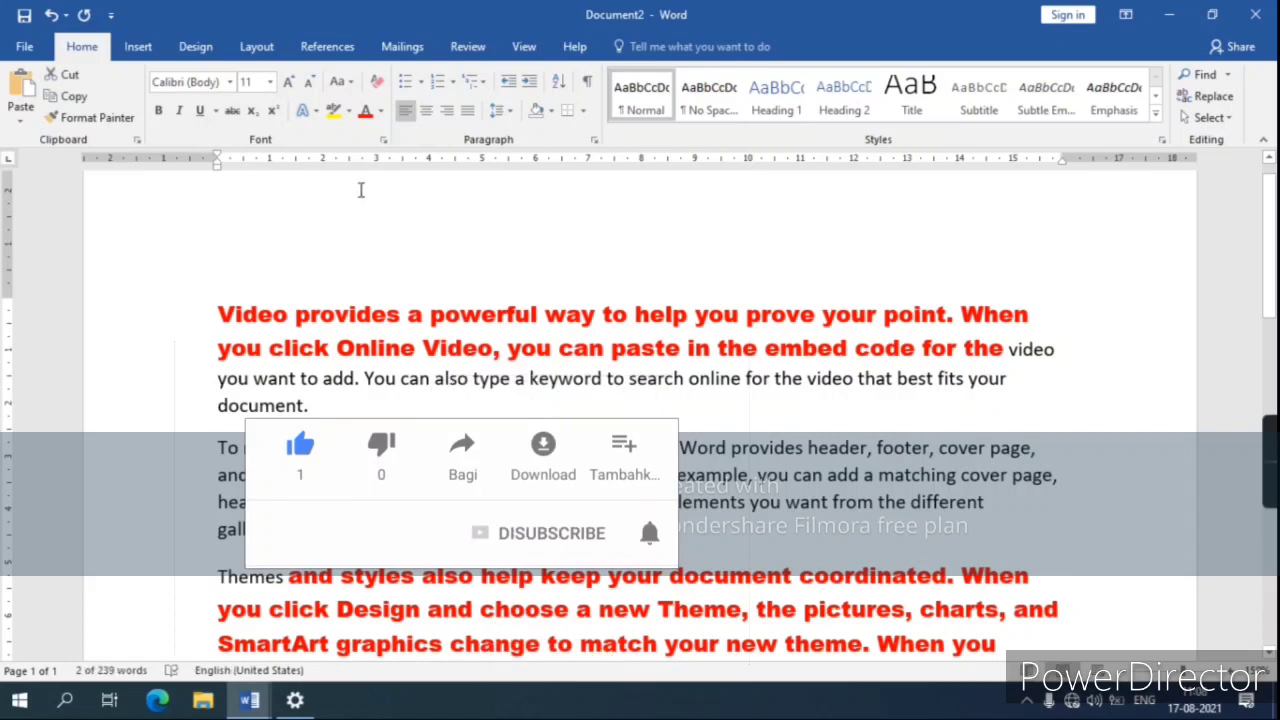
{"action": "left_click", "coordinate": [288, 81]}
{"action": "left_click", "coordinate": [158, 110]}
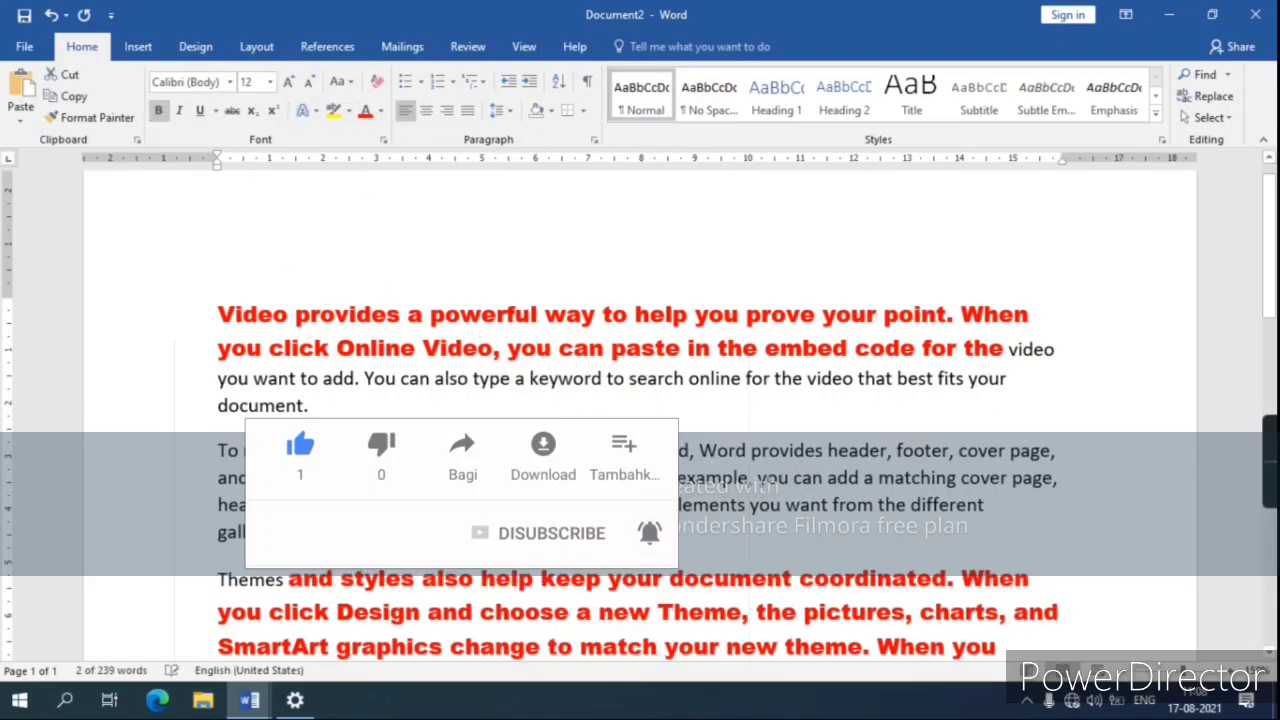
{"action": "scroll", "coordinate": [549, 548], "scroll_direction": "down", "scroll_amount": 5}
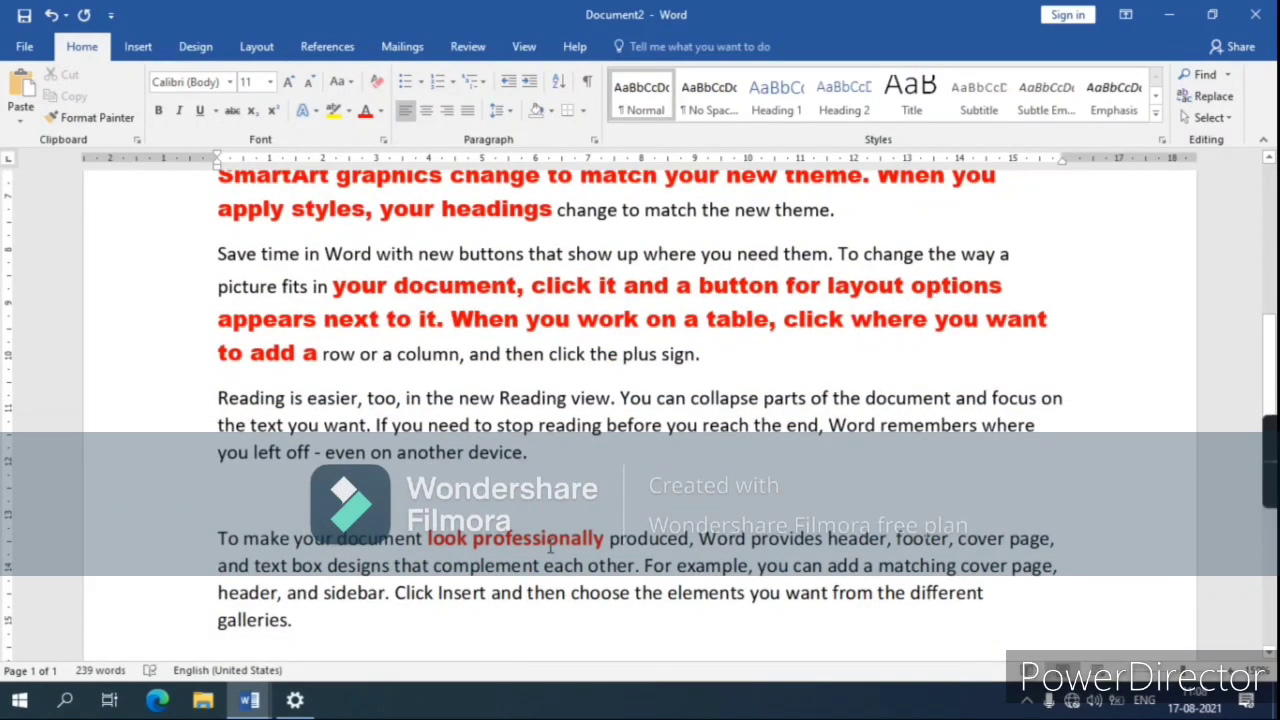
Insert 'Data smart Computer' so the source reads 'produced, Data smart Computer Word provides', and verify the linked copy.
{"action": "scroll", "coordinate": [630, 555], "scroll_direction": "up", "scroll_amount": 3}
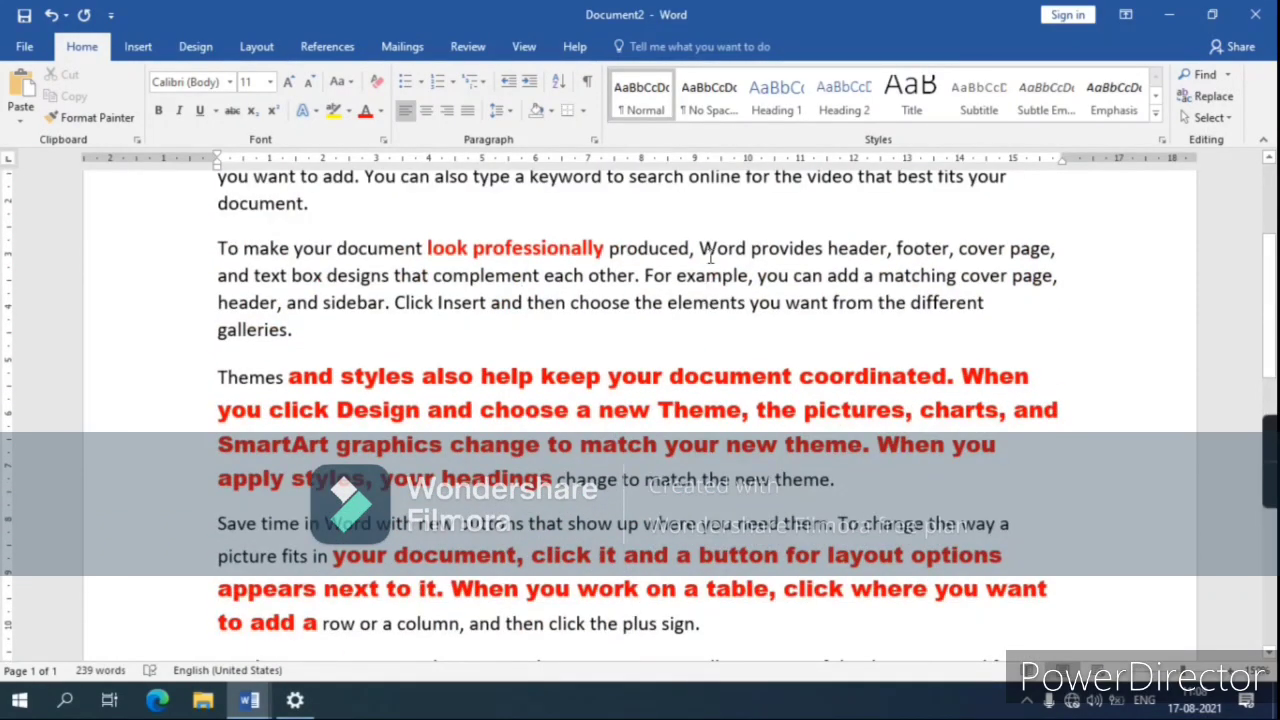
{"action": "type", "text": "Da"}
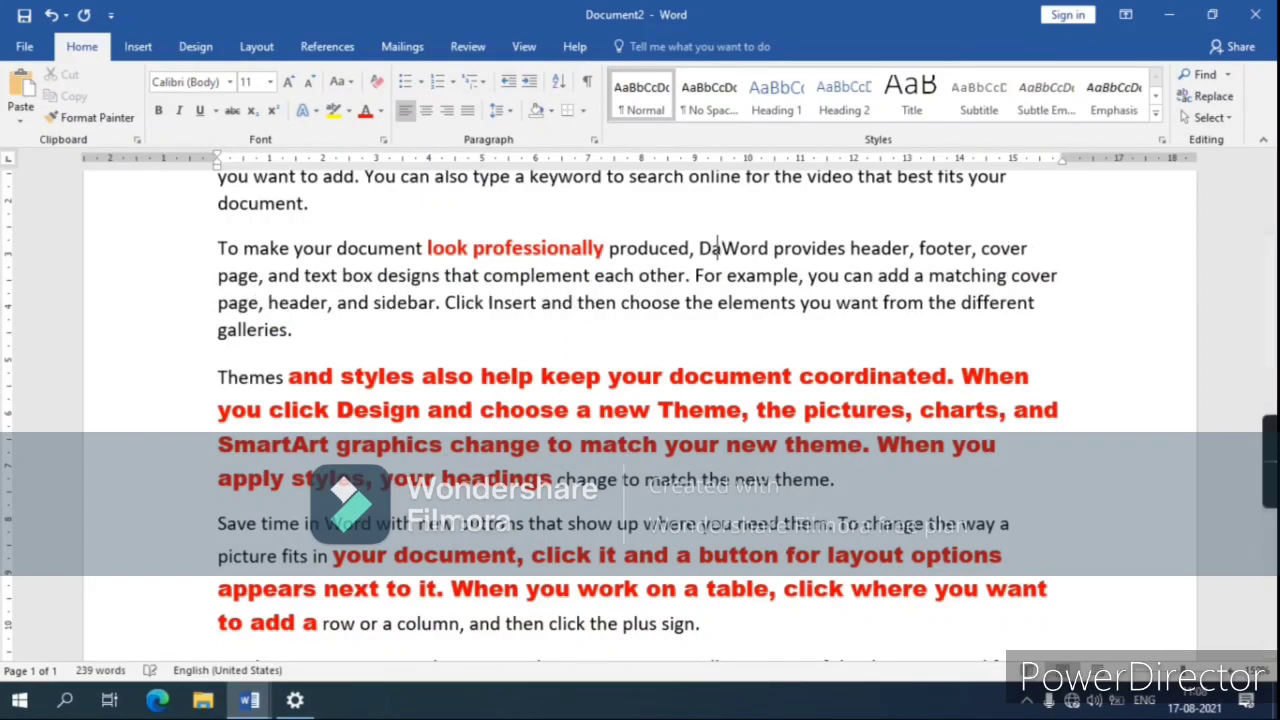
{"action": "type", "text": "ta smart"}
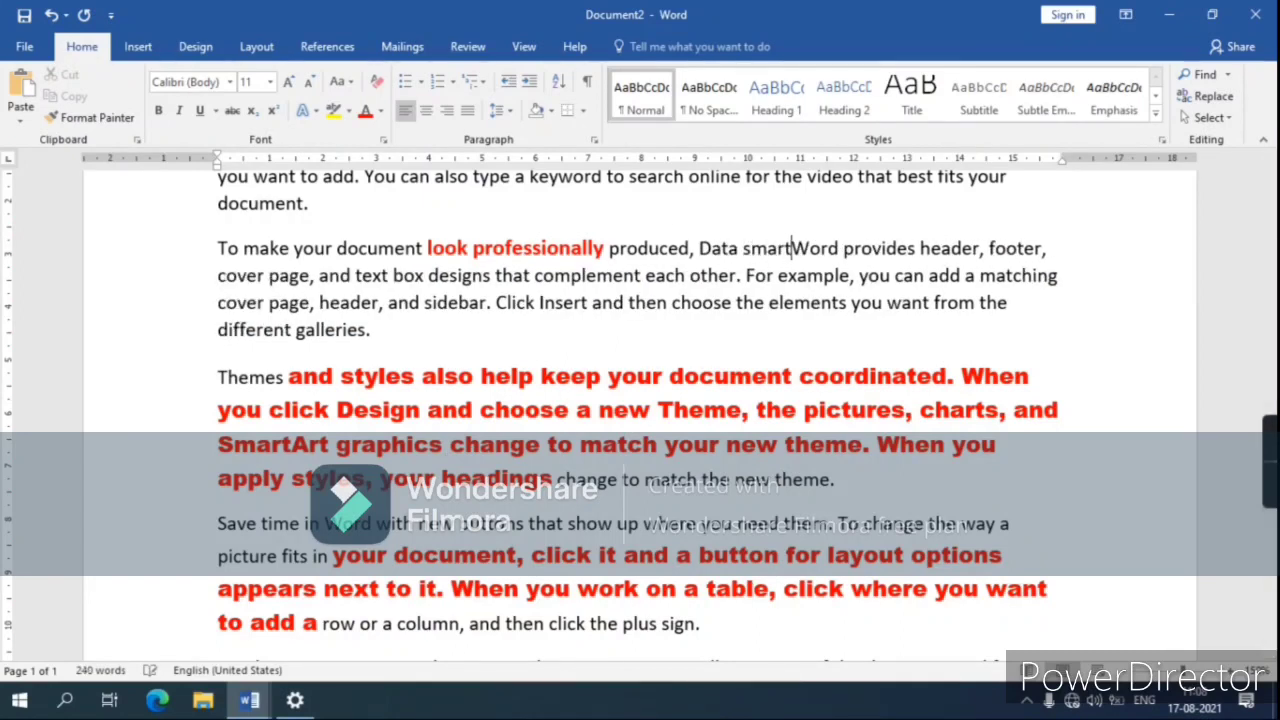
{"action": "type", "text": " Computer"}
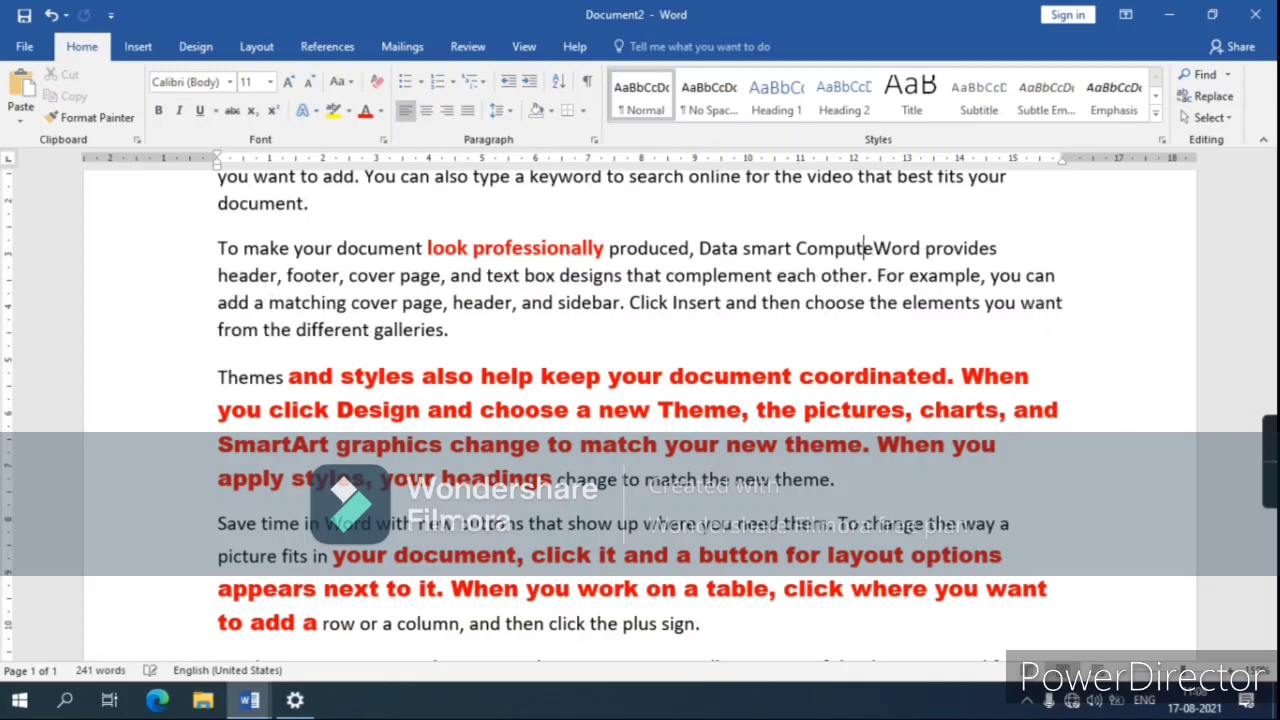
{"action": "scroll", "coordinate": [724, 430], "scroll_direction": "down", "scroll_amount": 2}
{"action": "scroll", "coordinate": [724, 430], "scroll_direction": "down", "scroll_amount": 6}
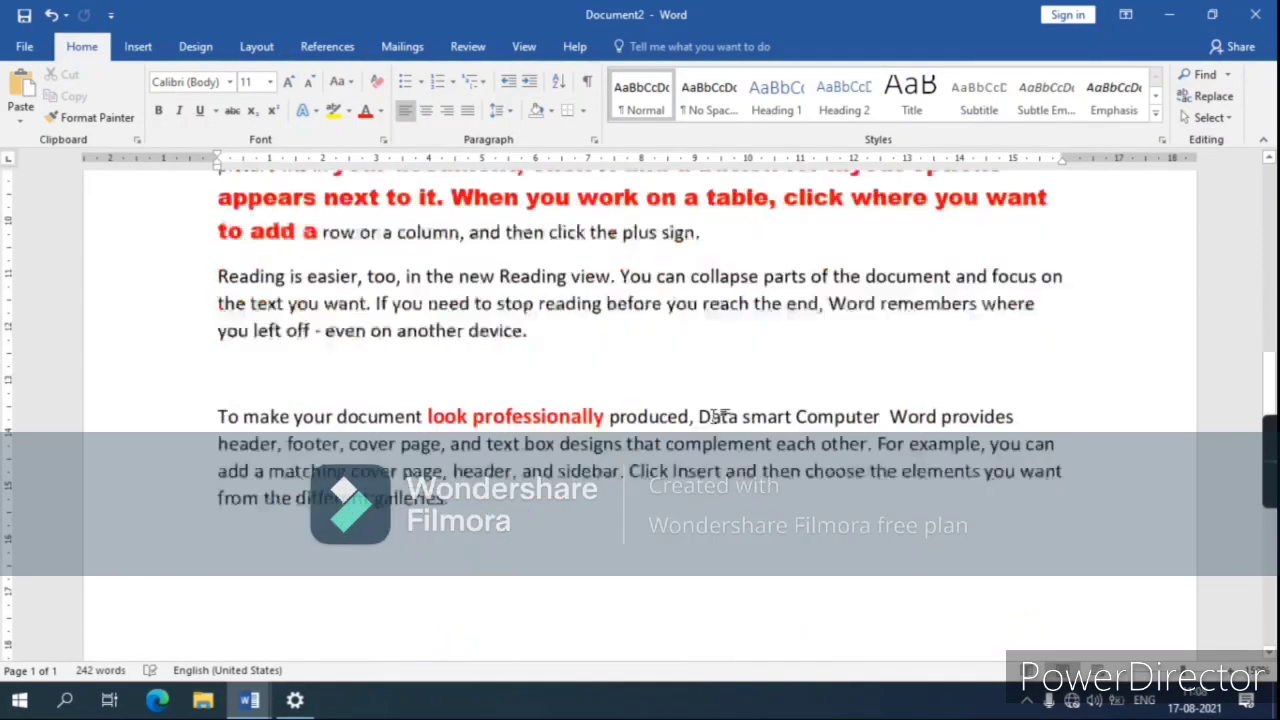
{"action": "scroll", "coordinate": [724, 430], "scroll_direction": "down", "scroll_amount": 8}
{"action": "scroll", "coordinate": [724, 430], "scroll_direction": "down", "scroll_amount": 1}
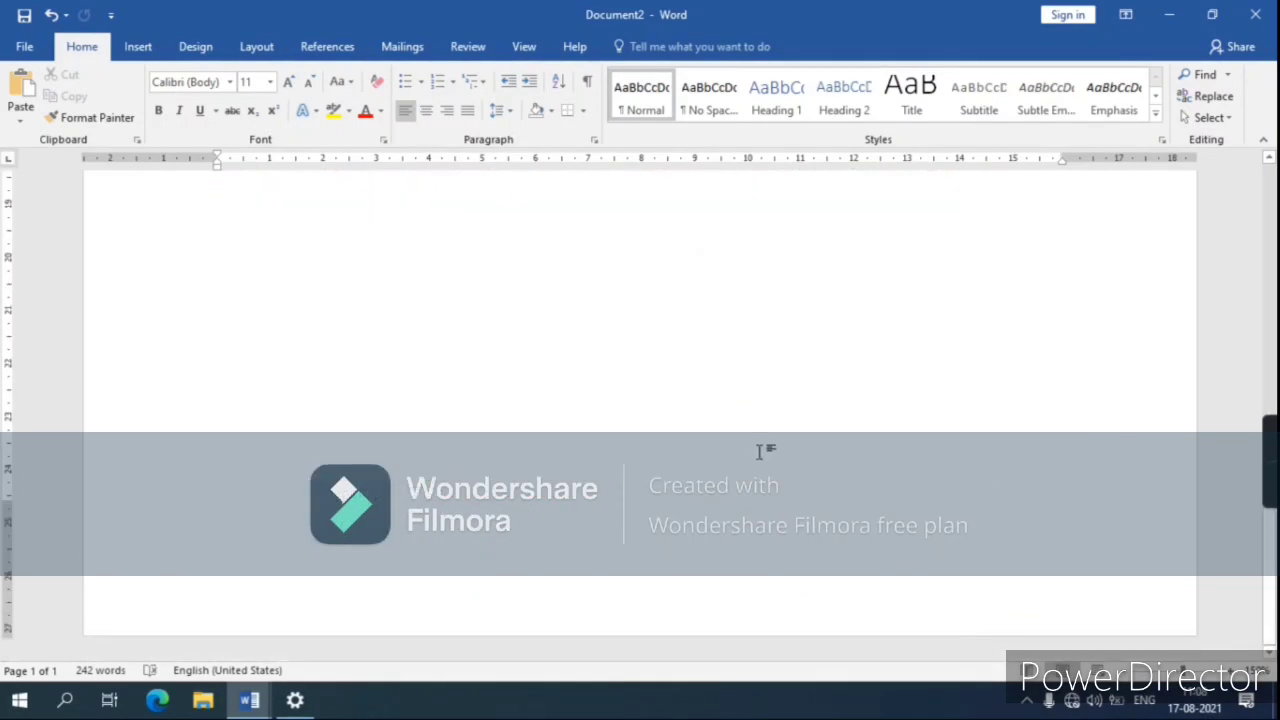